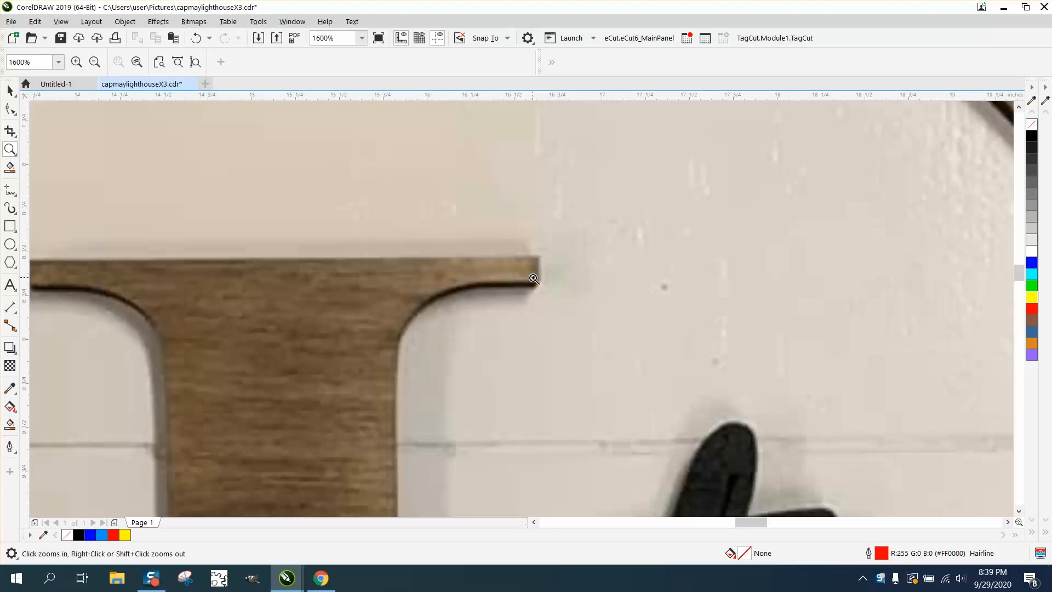
- Remove the black fill from the L beside the reference photo and give it a red outline
{"action": "scroll", "coordinate": [632, 250], "scroll_direction": "down", "scroll_amount": 2}
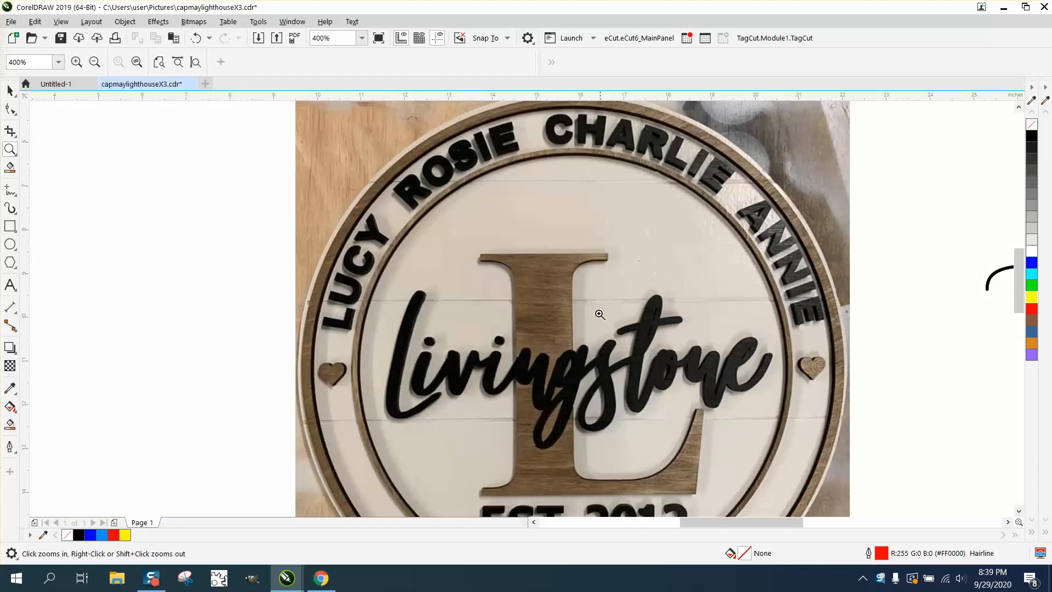
{"action": "left_click_drag", "start_coordinate": [565, 342], "coordinate": [608, 385]}
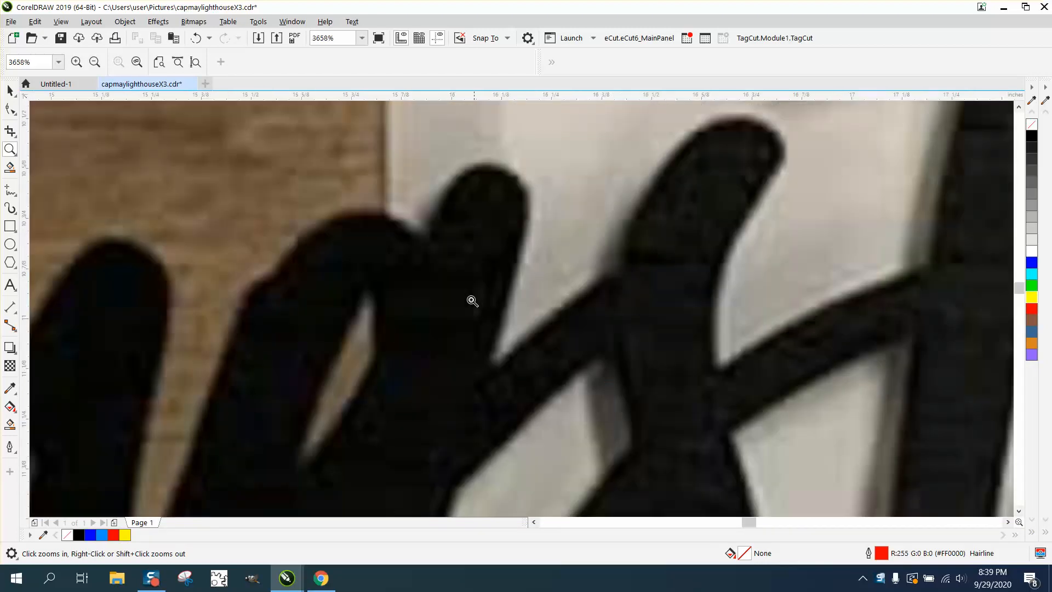
{"action": "scroll", "coordinate": [466, 298], "scroll_direction": "down", "scroll_amount": 2}
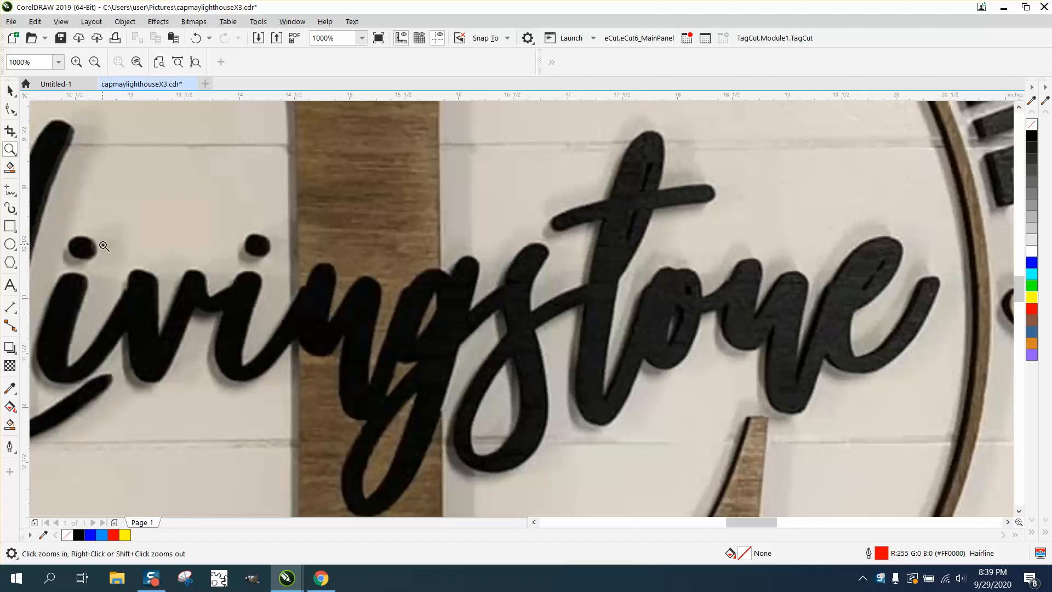
{"action": "right_click", "coordinate": [258, 252]}
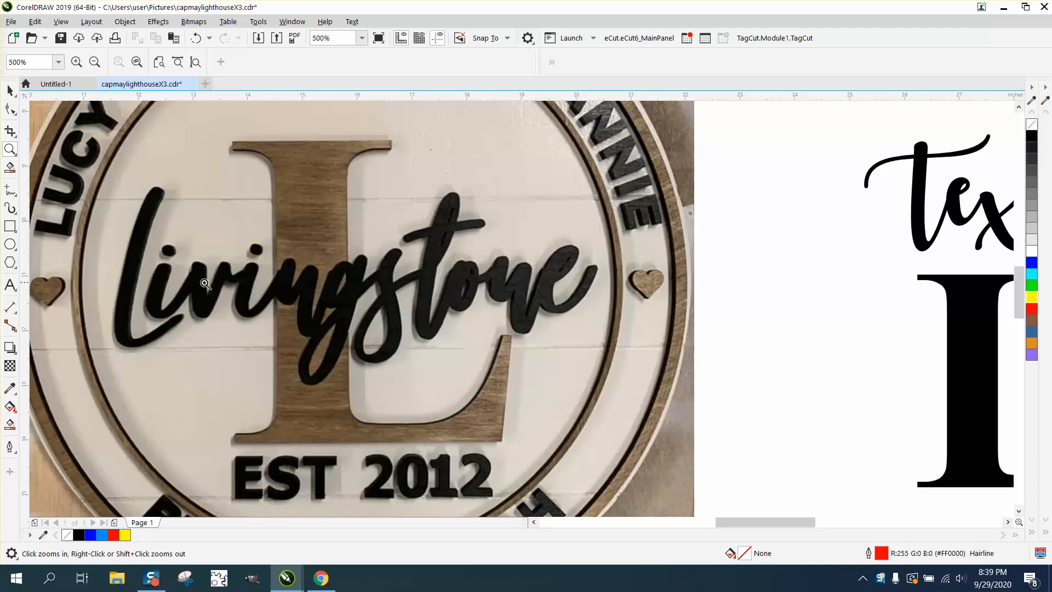
{"action": "right_click", "coordinate": [322, 213]}
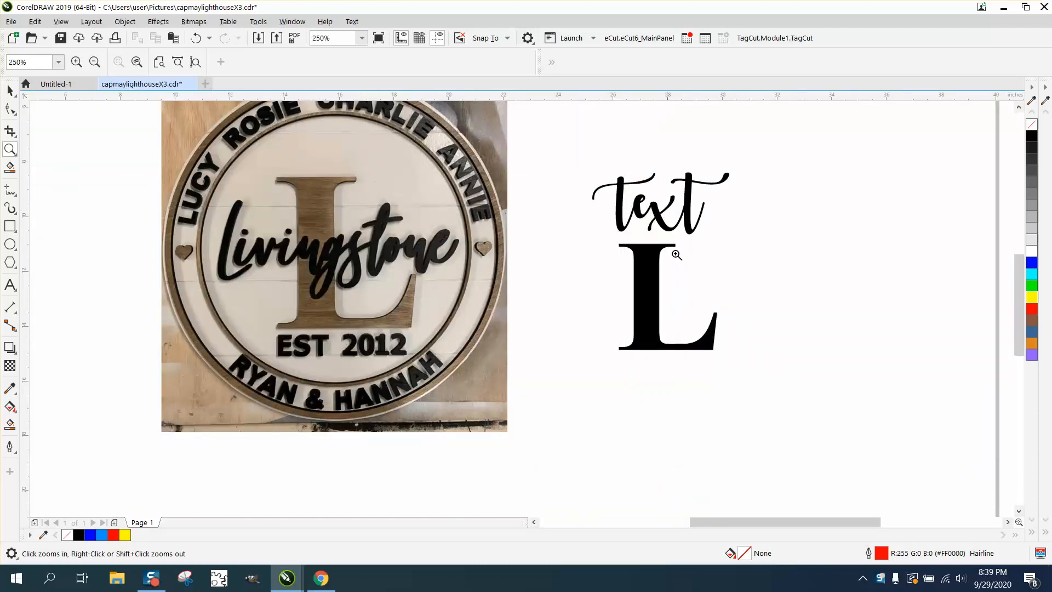
{"action": "left_click", "coordinate": [10, 91]}
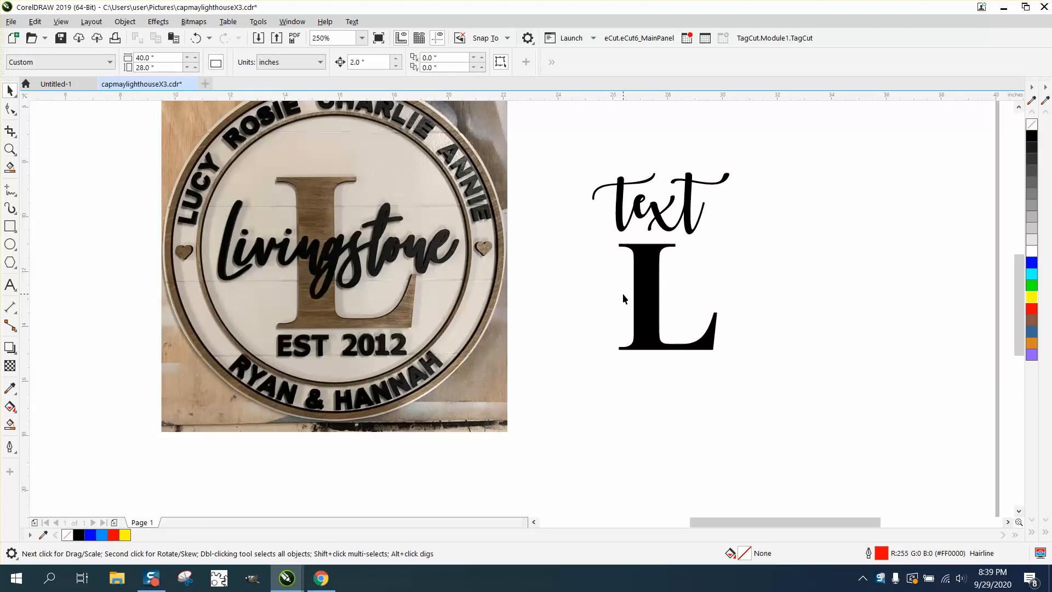
{"action": "left_click", "coordinate": [640, 293]}
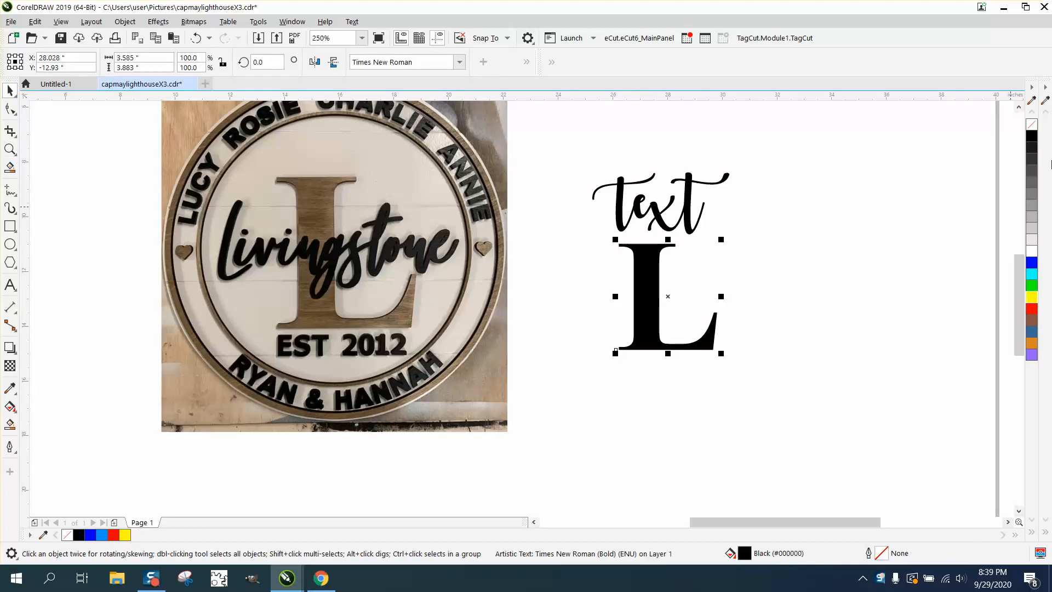
{"action": "left_click", "coordinate": [1032, 124]}
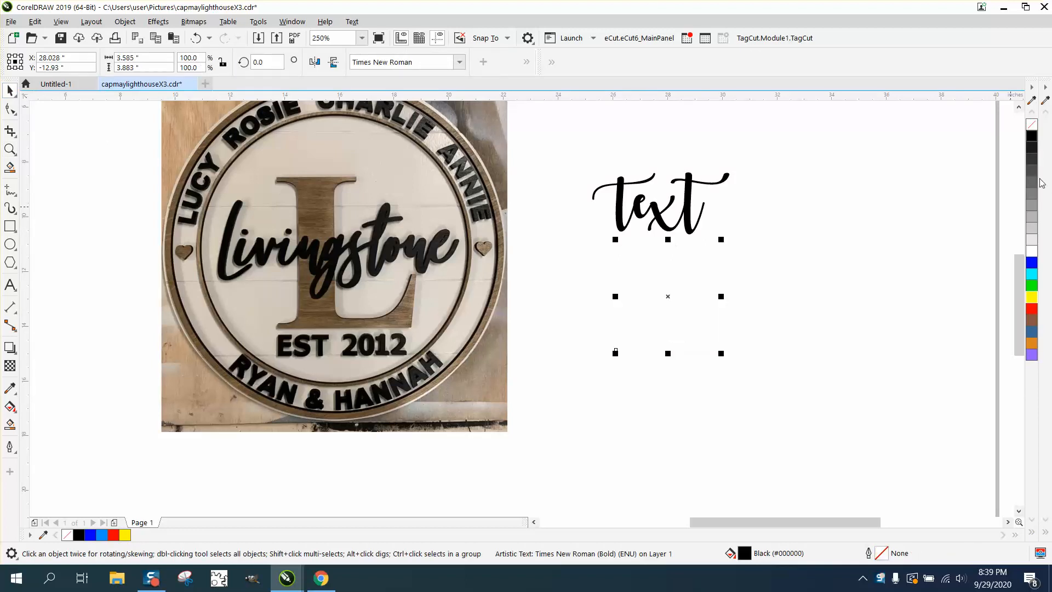
{"action": "right_click", "coordinate": [1033, 309]}
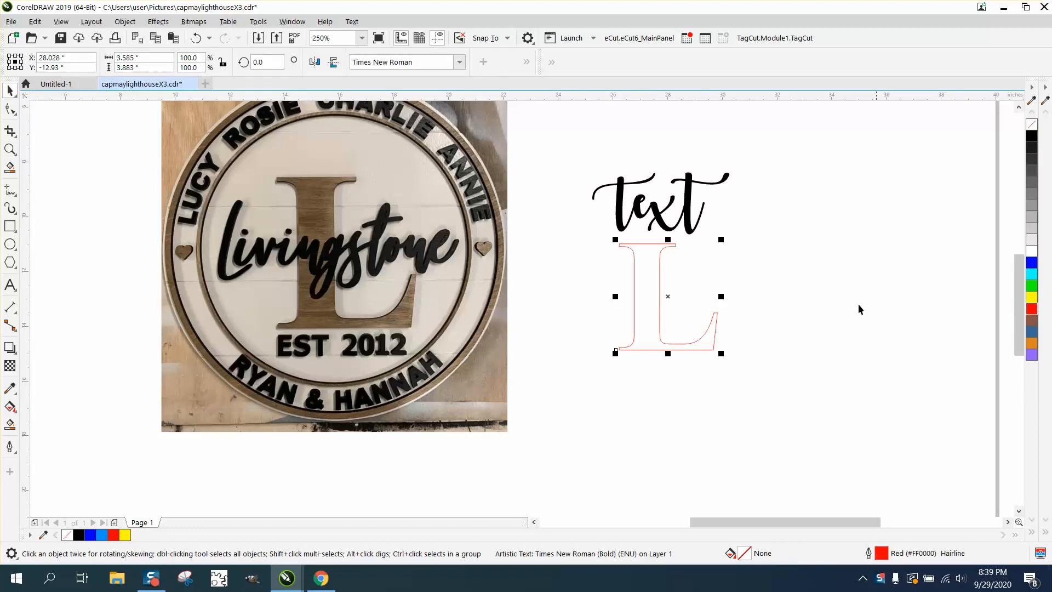
- Move the black script word "text" down so it overlaps the middle of the red-outlined L
{"action": "left_click", "coordinate": [655, 212]}
{"action": "left_click_drag", "start_coordinate": [656, 211], "coordinate": [654, 299]}
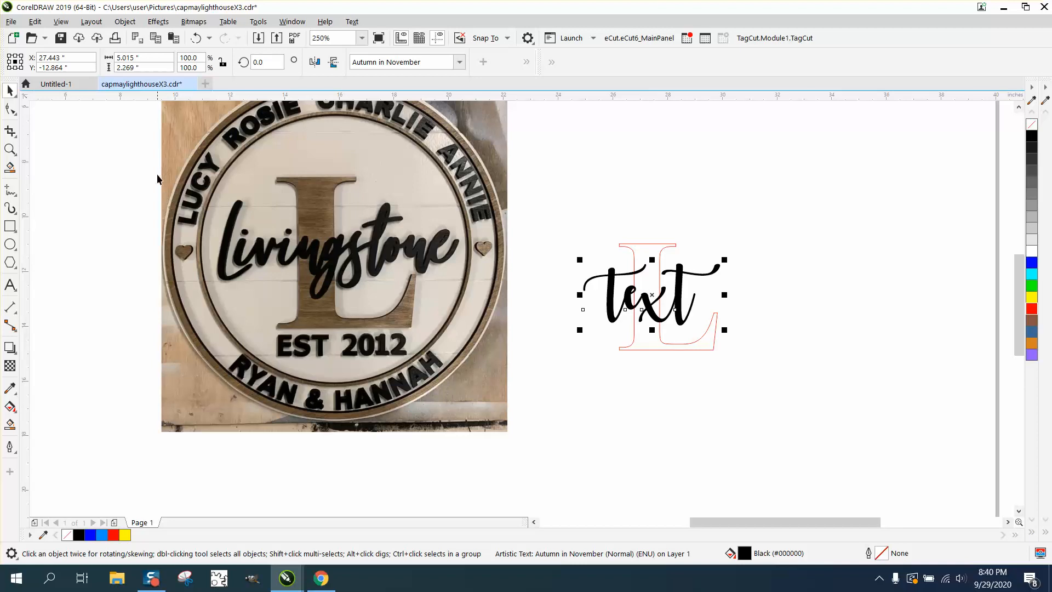
{"action": "left_click", "coordinate": [10, 149]}
{"action": "left_click_drag", "start_coordinate": [581, 241], "coordinate": [816, 384]}
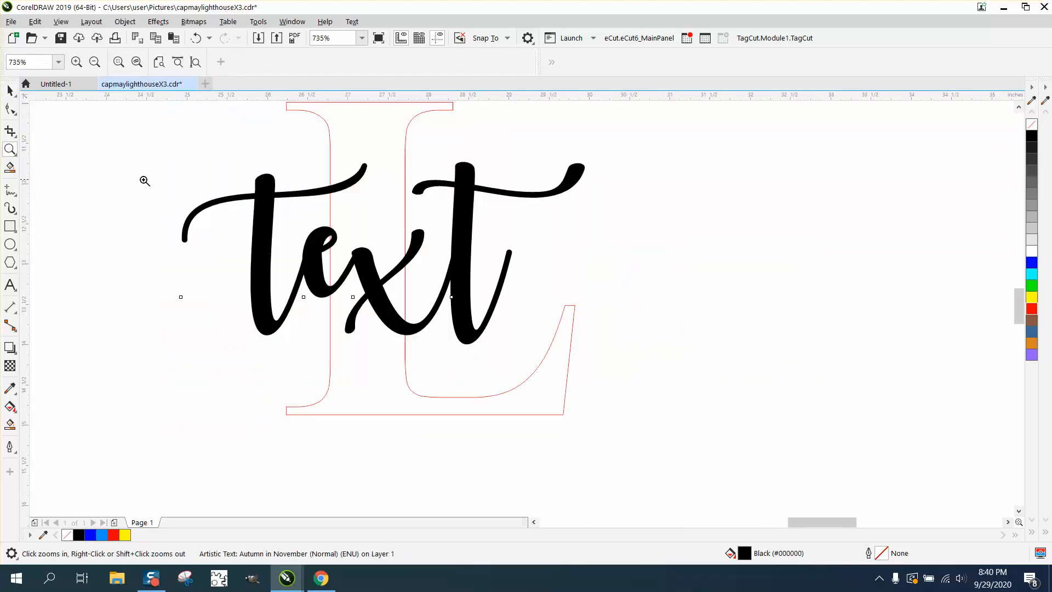
{"action": "left_click", "coordinate": [10, 91]}
{"action": "scroll", "coordinate": [522, 222], "scroll_direction": "down", "scroll_amount": 3}
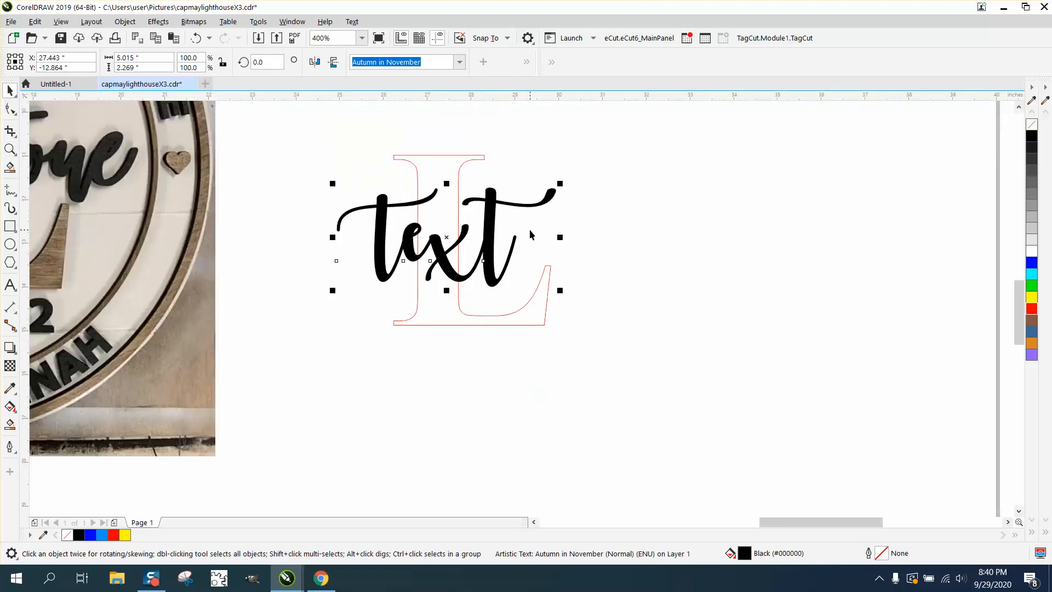
- Set the nudge distance to 6 inches, duplicate the text and L together, and move the copy 6 inches to the right
{"action": "left_click", "coordinate": [320, 143]}
{"action": "left_click_drag", "start_coordinate": [606, 353], "coordinate": [605, 353]}
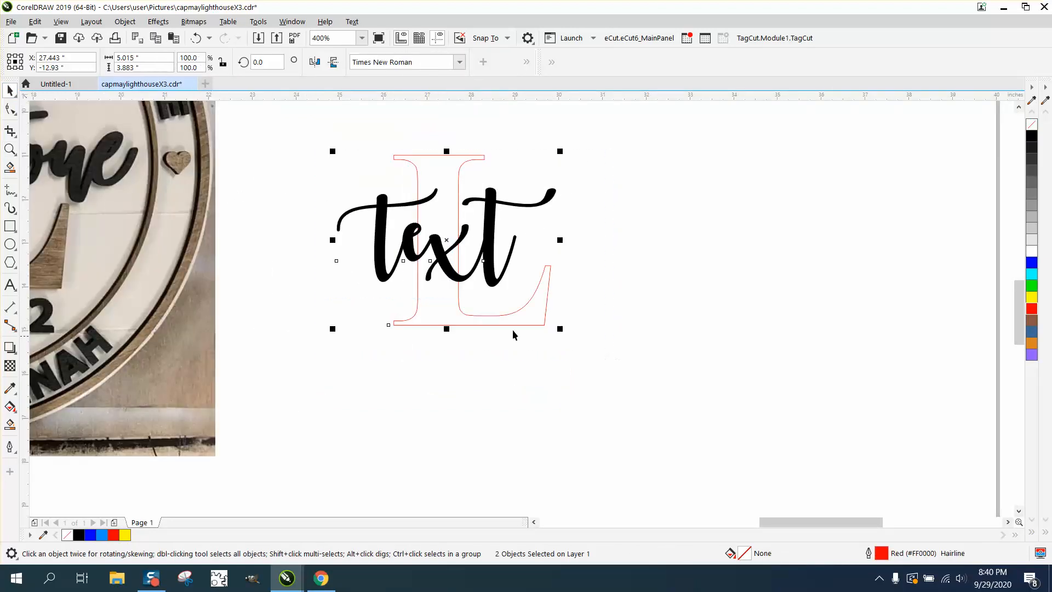
{"action": "left_click", "coordinate": [284, 133]}
{"action": "left_click_drag", "start_coordinate": [383, 62], "coordinate": [337, 66]}
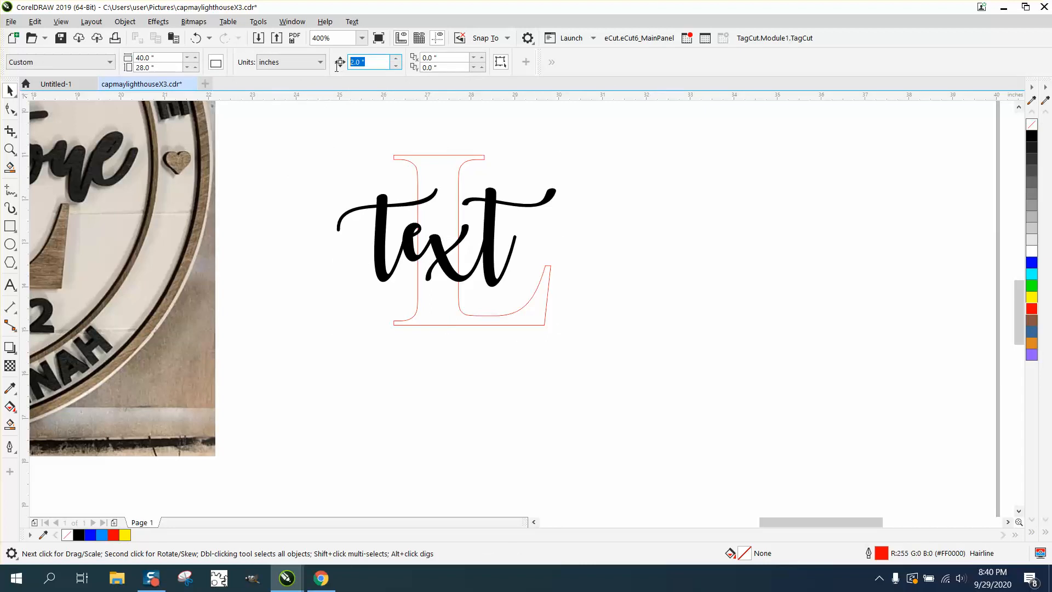
{"action": "type", "text": "6"}
{"action": "key", "text": "Return"}
{"action": "left_click_drag", "start_coordinate": [294, 130], "coordinate": [646, 364]}
{"action": "key", "text": "KP_Add"}
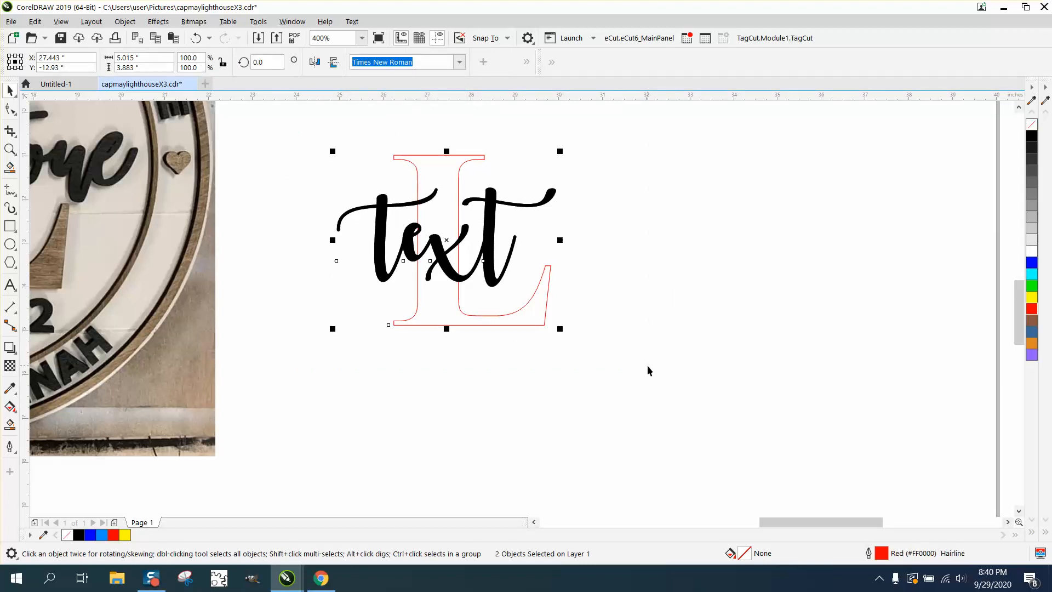
{"action": "key", "text": "Right"}
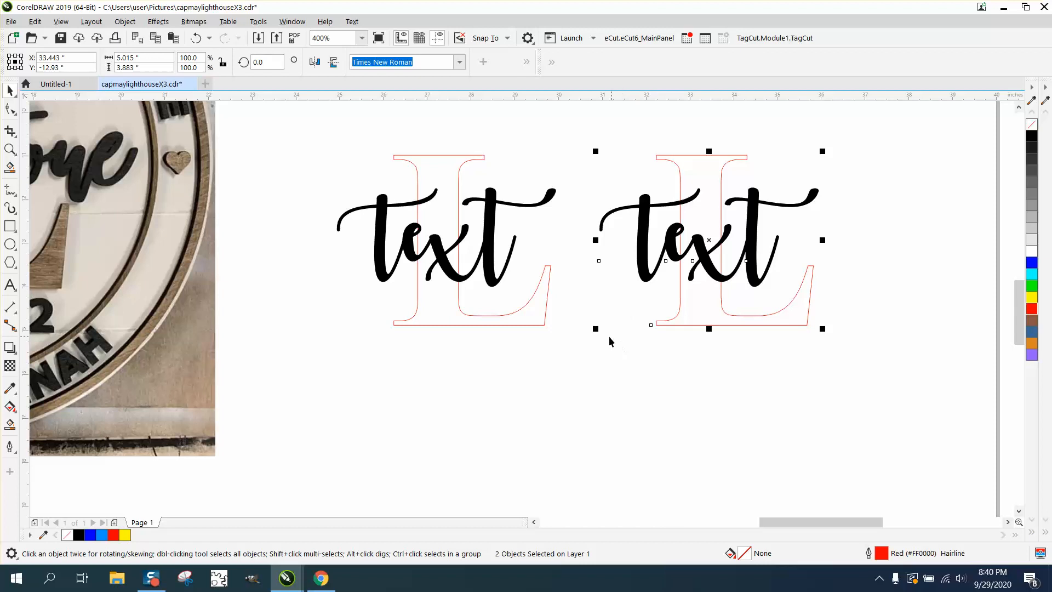
- Remove the fill from the original "text" word and give it a red outline
{"action": "left_click", "coordinate": [493, 240]}
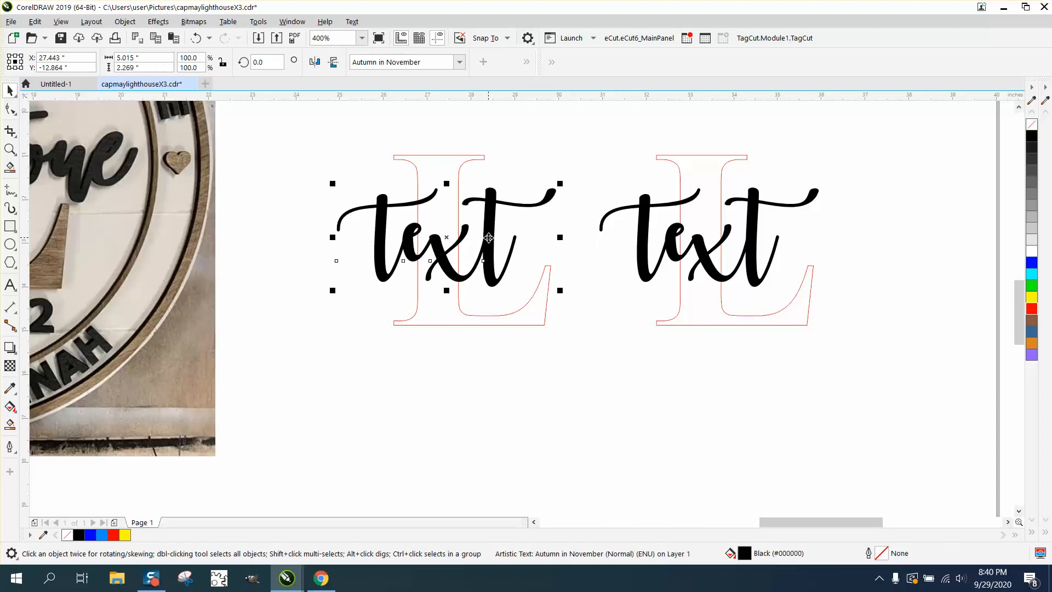
{"action": "left_click", "coordinate": [1031, 125]}
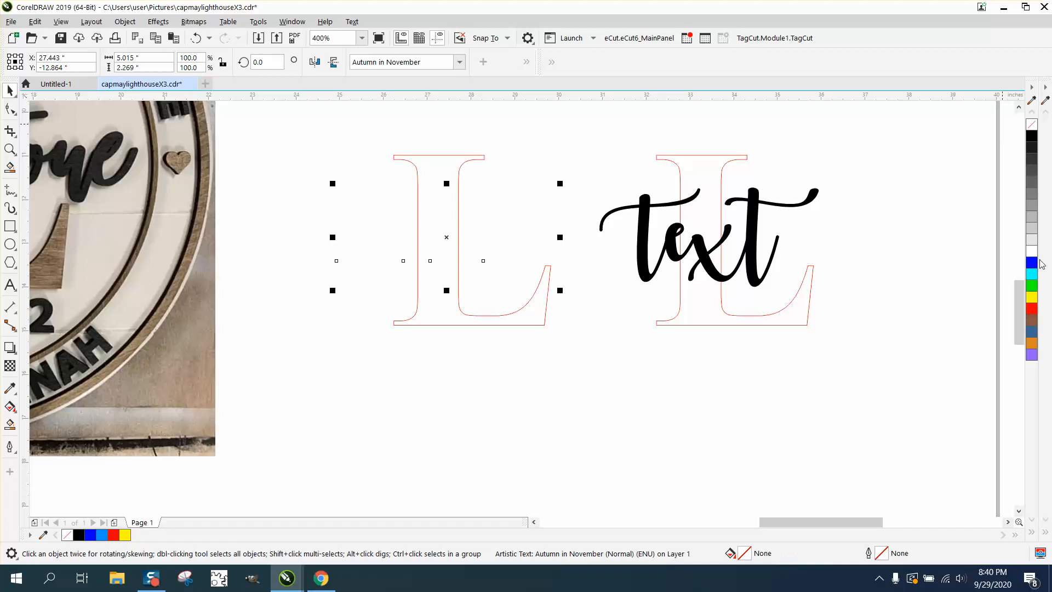
{"action": "right_click", "coordinate": [1032, 310]}
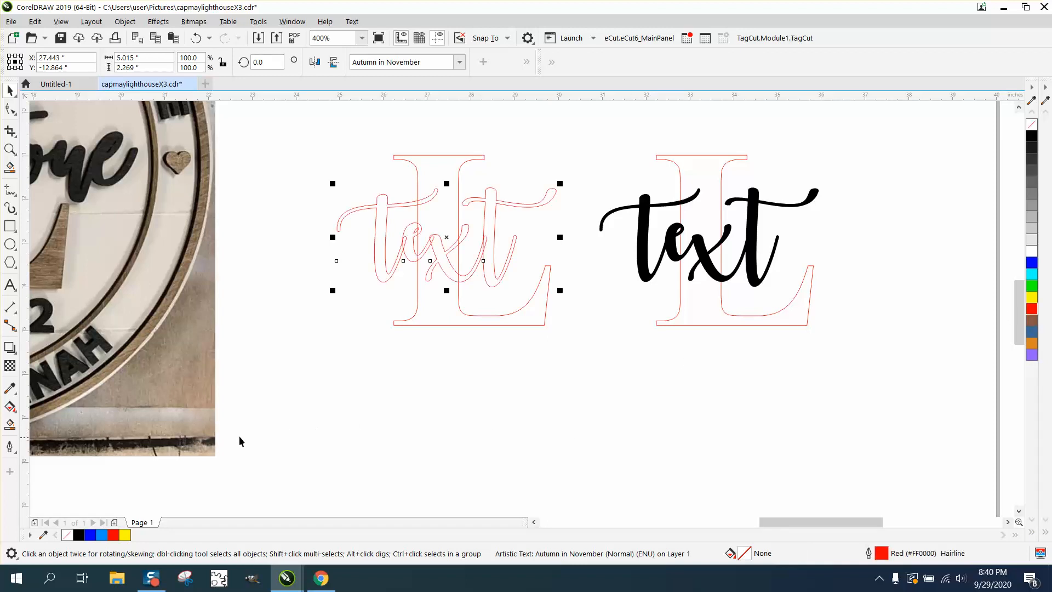
- Smart Fill the L's regions around the outlined lettering in black, moving each filled piece 6 inches straight down
{"action": "left_click", "coordinate": [10, 424]}
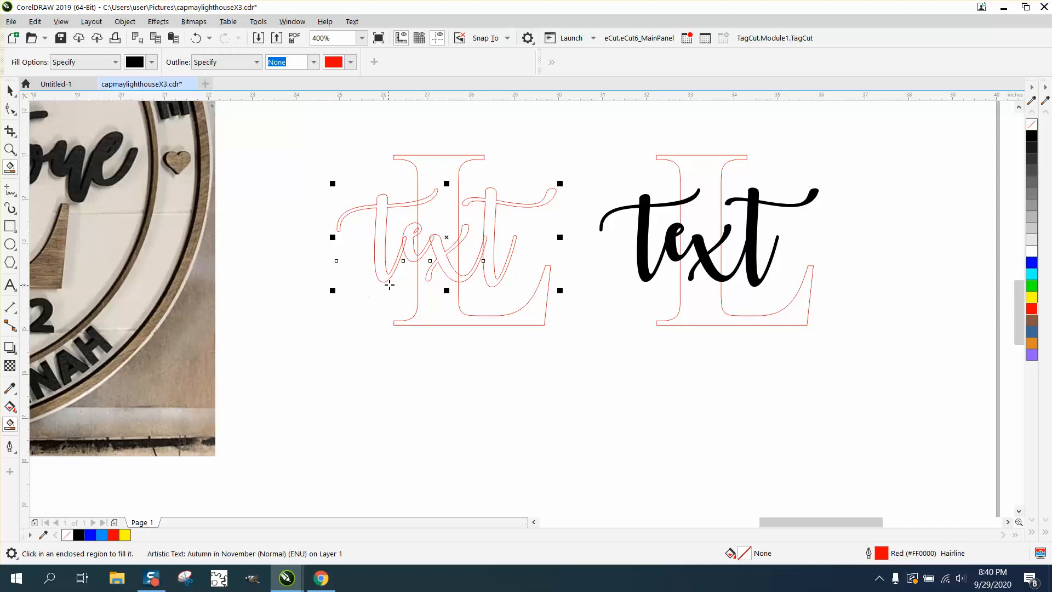
{"action": "left_click", "coordinate": [439, 179]}
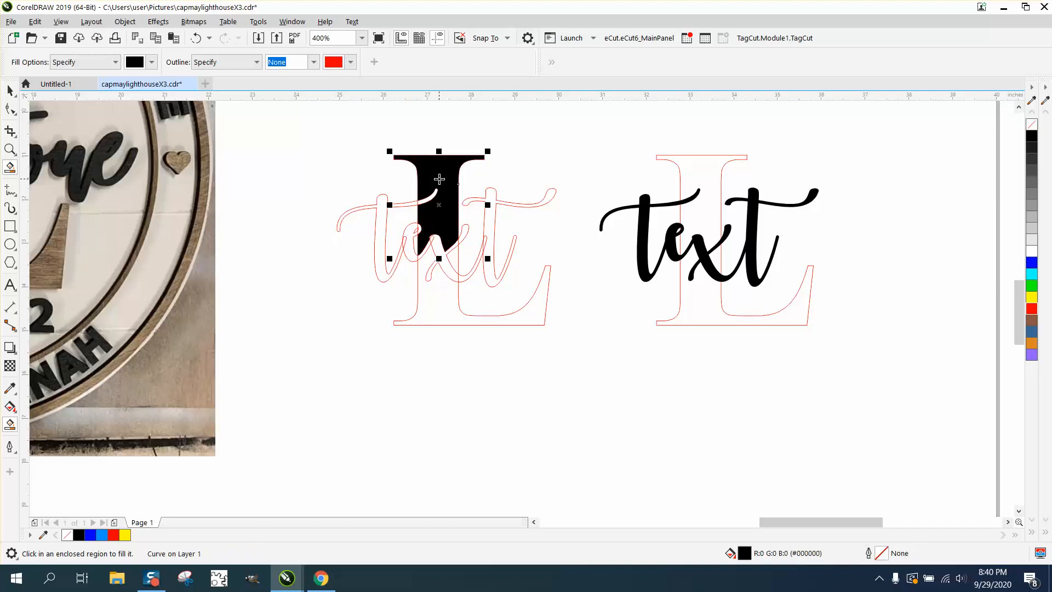
{"action": "key", "text": "Down"}
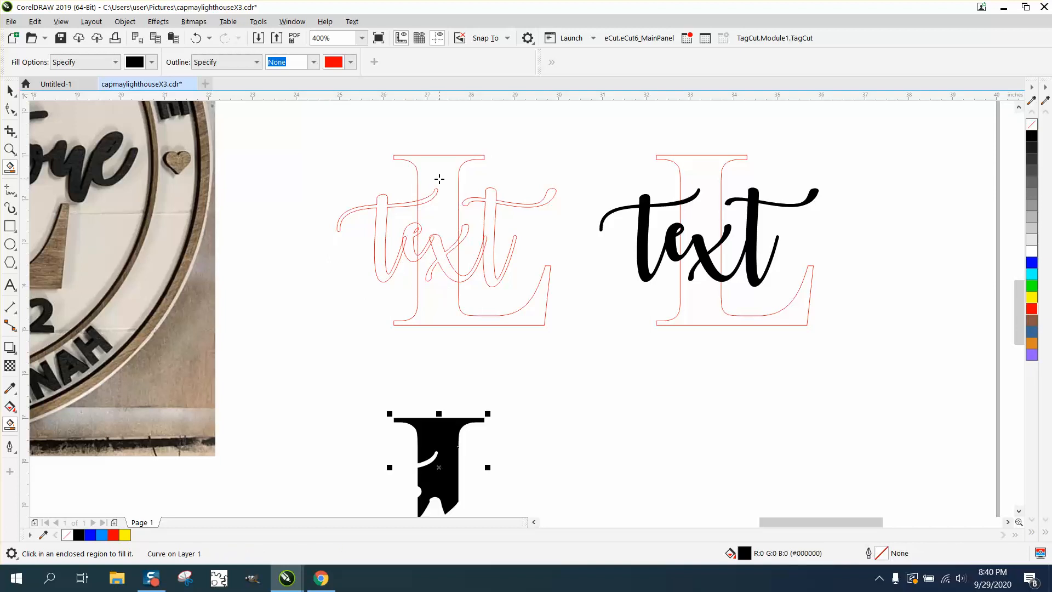
{"action": "left_click", "coordinate": [437, 294]}
{"action": "key", "text": "Down"}
{"action": "left_click", "coordinate": [458, 259]}
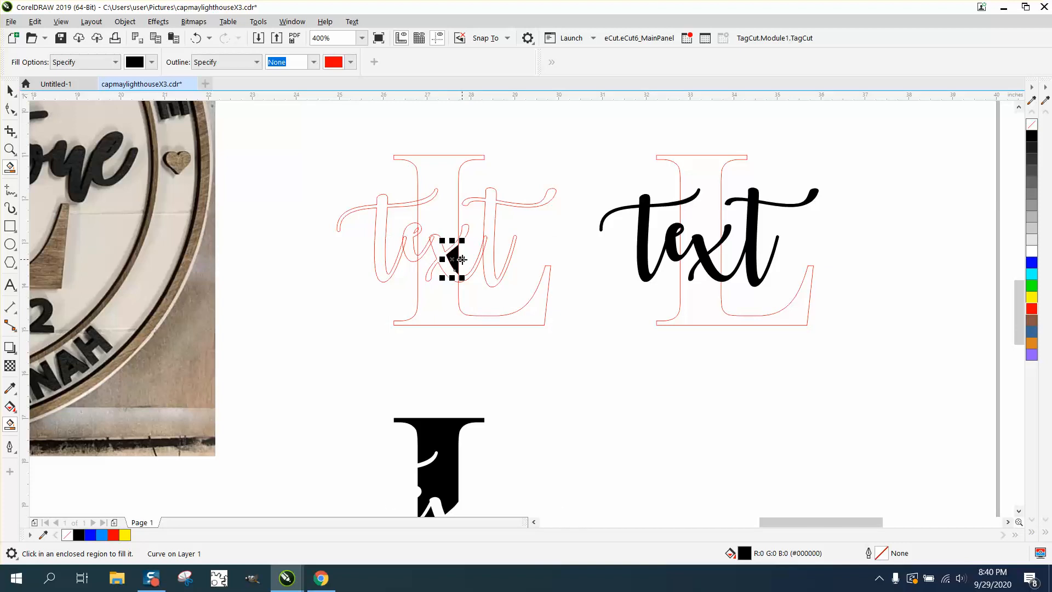
{"action": "key", "text": "Down"}
- Select the black L pieces below the outlines and examine the gaps left by the lettering
{"action": "scroll", "coordinate": [461, 260], "scroll_direction": "down", "scroll_amount": 1}
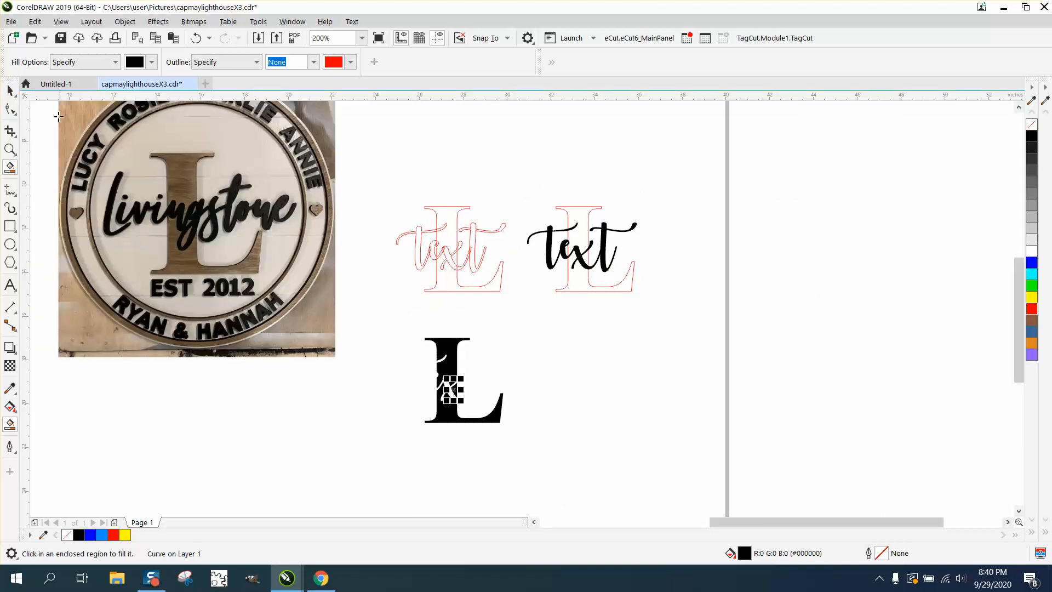
{"action": "left_click", "coordinate": [13, 97]}
{"action": "left_click_drag", "start_coordinate": [399, 302], "coordinate": [597, 474]}
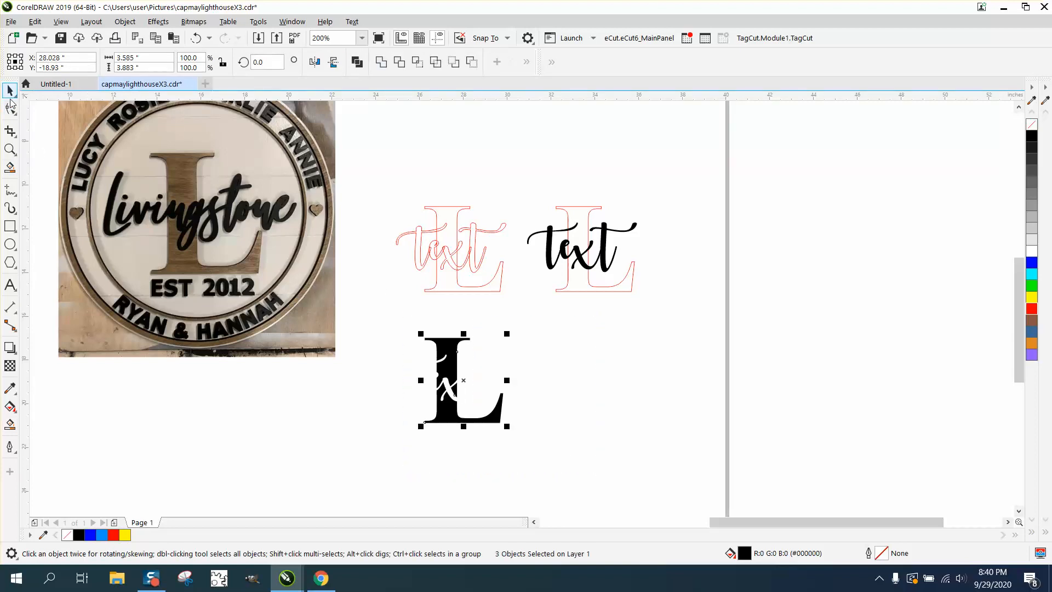
{"action": "left_click", "coordinate": [10, 149]}
{"action": "left_click_drag", "start_coordinate": [412, 323], "coordinate": [578, 463]}
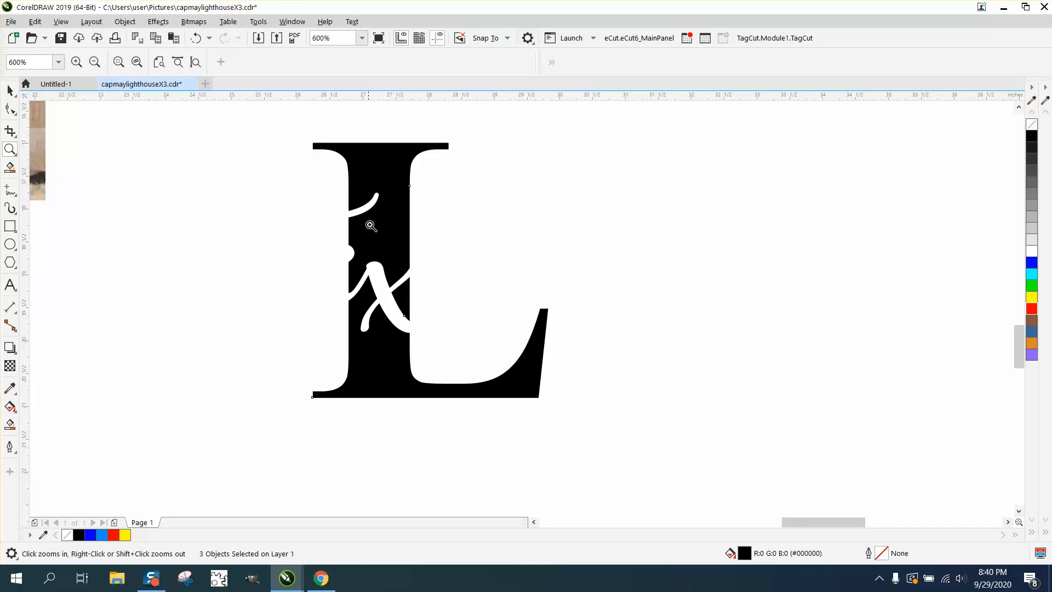
{"action": "right_click", "coordinate": [405, 287]}
{"action": "right_click", "coordinate": [408, 289]}
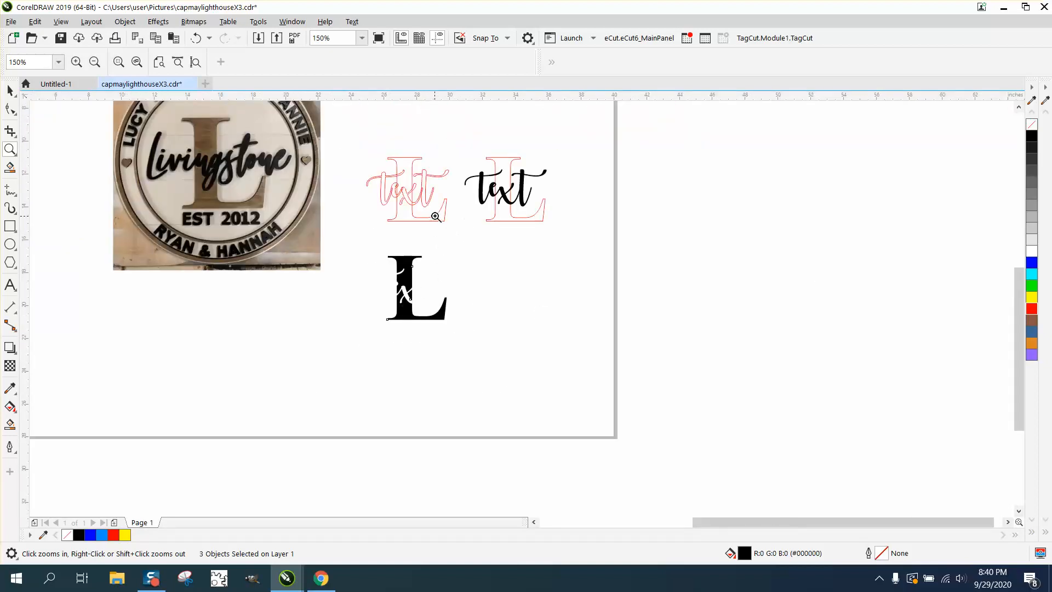
- Duplicate the black "text" word 6 inches lower, fill the copy yellow, and move it 6 inches left onto the black L
{"action": "left_click", "coordinate": [12, 91]}
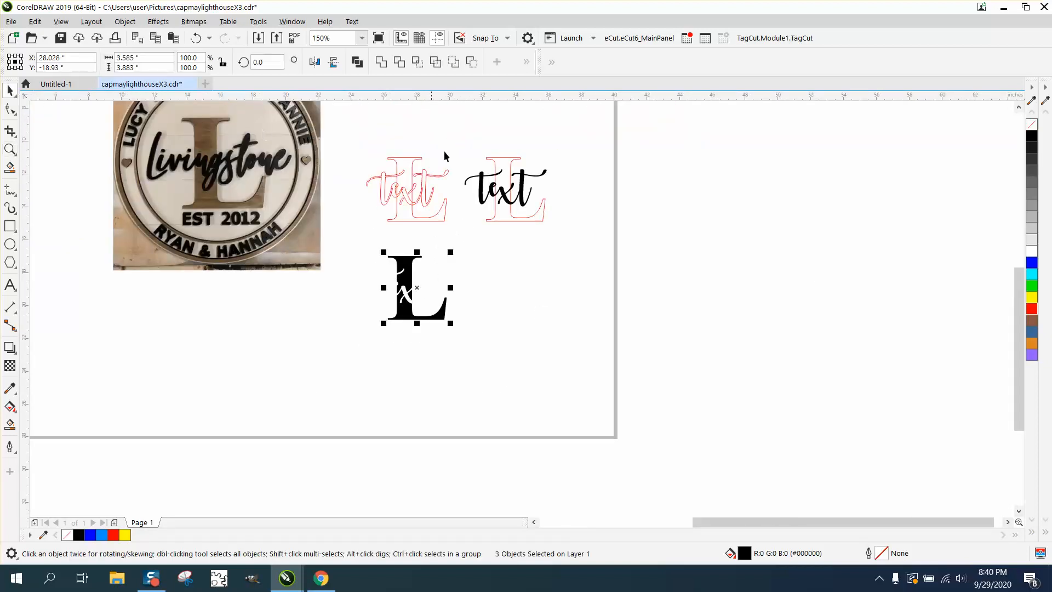
{"action": "left_click", "coordinate": [509, 193]}
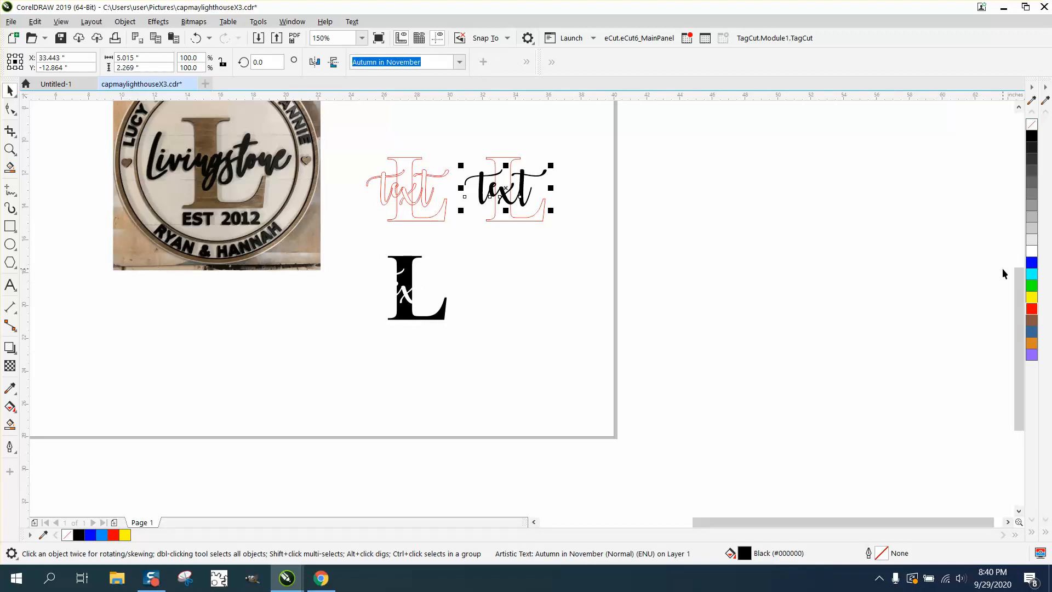
{"action": "key", "text": "ctrl+d"}
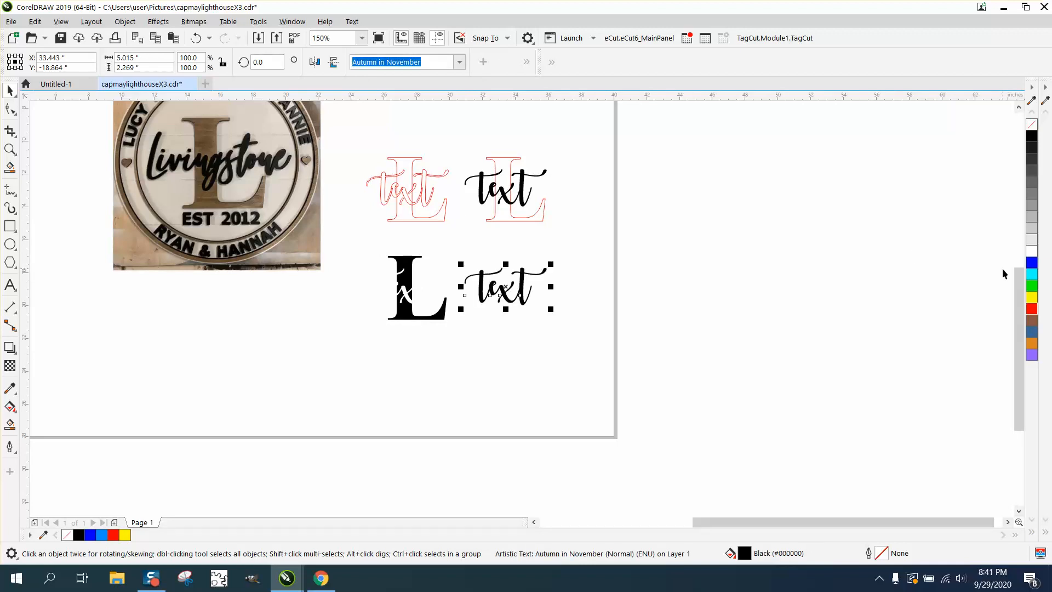
{"action": "left_click", "coordinate": [1031, 300]}
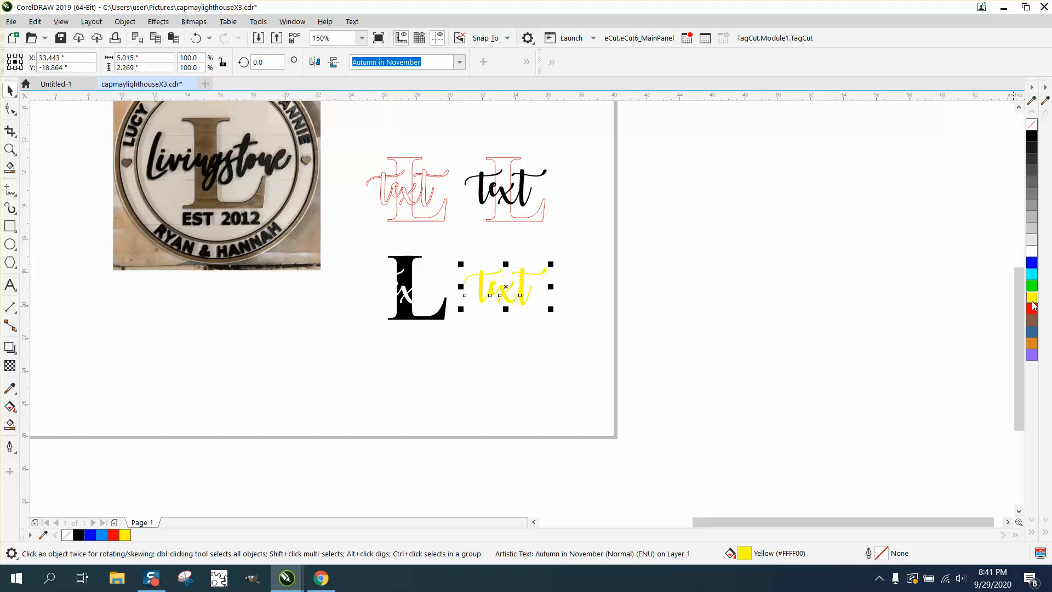
{"action": "key", "text": "Left"}
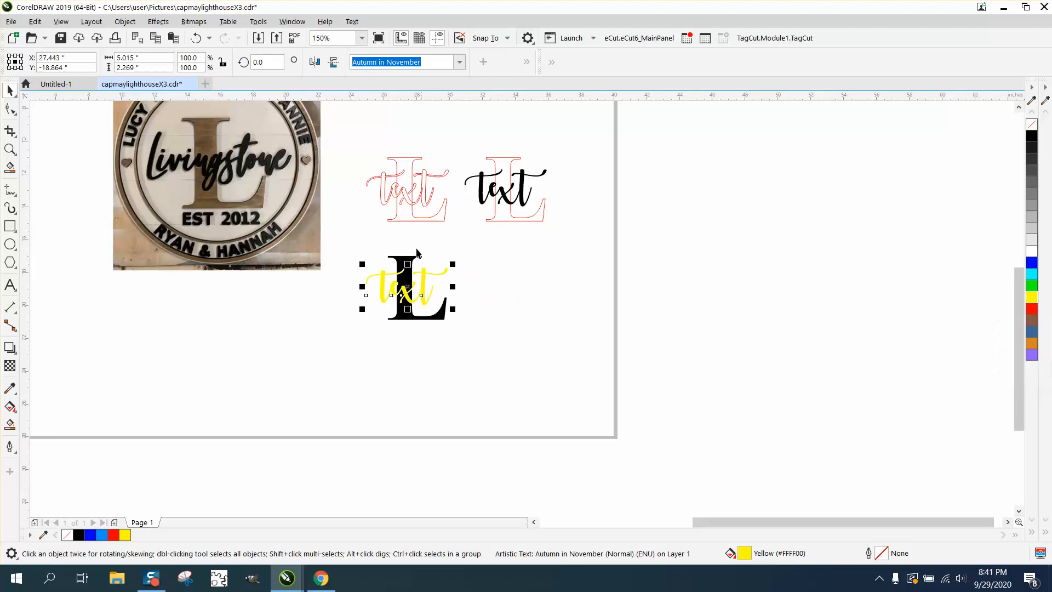
- Inspect how the yellow text fits into the black L, and view the outlined originals above it
{"action": "left_click", "coordinate": [10, 149]}
{"action": "left_click_drag", "start_coordinate": [375, 252], "coordinate": [539, 383]}
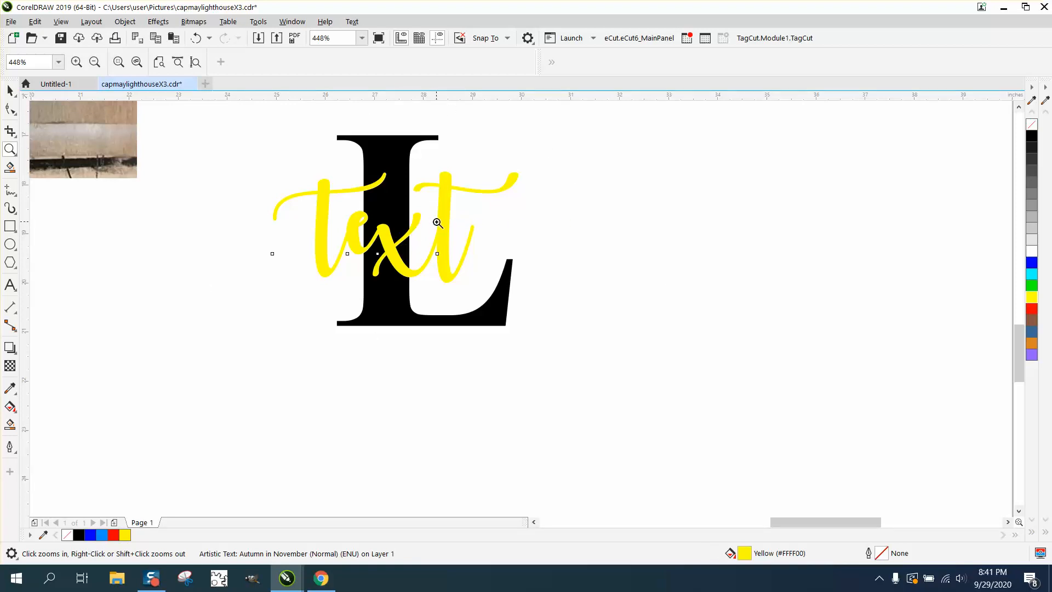
{"action": "scroll", "coordinate": [437, 223], "scroll_direction": "down", "scroll_amount": 5}
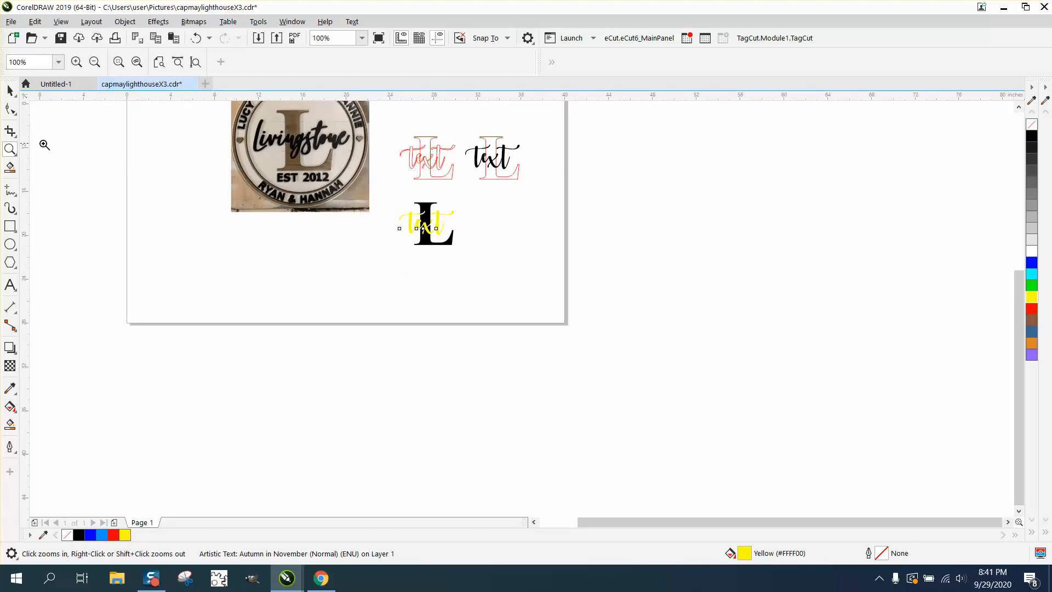
{"action": "left_click_drag", "start_coordinate": [396, 134], "coordinate": [493, 201]}
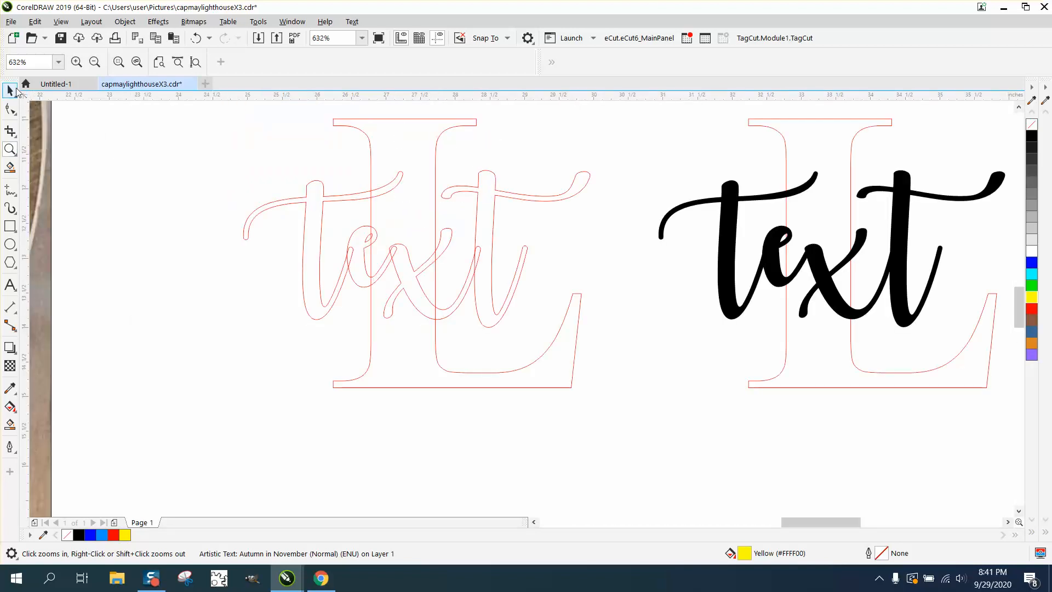
- Move the red outlined "text" word 6 inches straight up, clear of the outlined L
{"action": "left_click", "coordinate": [11, 90]}
{"action": "scroll", "coordinate": [522, 309], "scroll_direction": "up", "scroll_amount": 2}
{"action": "scroll", "coordinate": [520, 268], "scroll_direction": "down", "scroll_amount": 2}
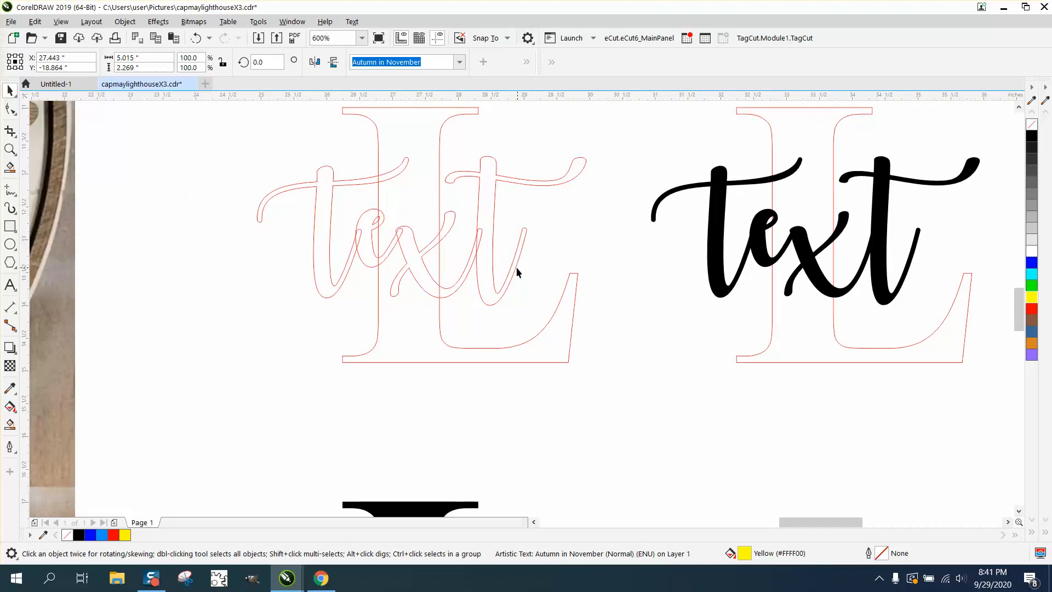
{"action": "left_click", "coordinate": [515, 266]}
{"action": "scroll", "coordinate": [515, 266], "scroll_direction": "down", "scroll_amount": 1}
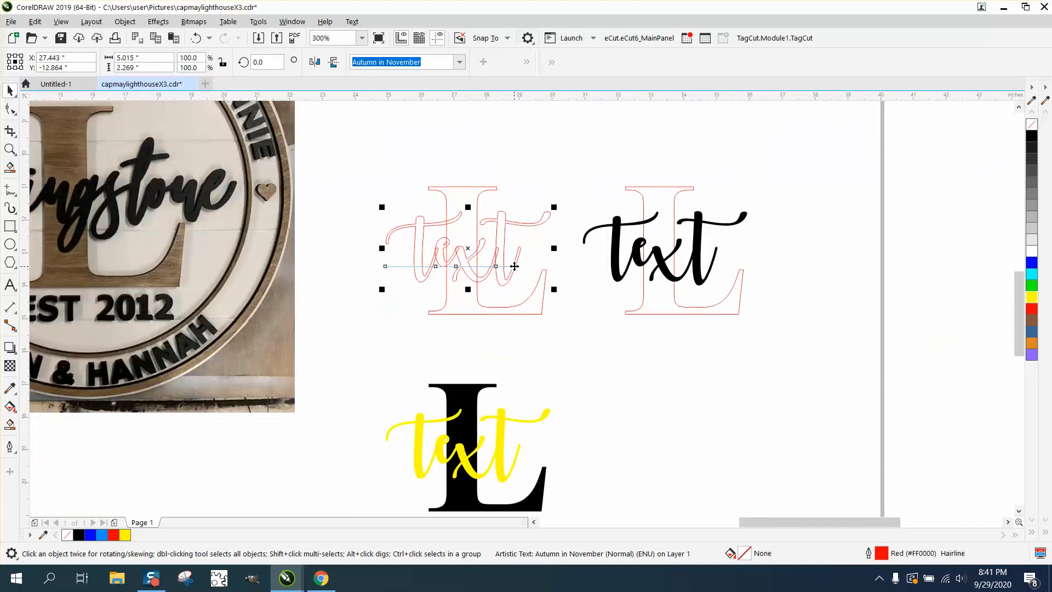
{"action": "scroll", "coordinate": [515, 266], "scroll_direction": "down", "scroll_amount": 1}
{"action": "key", "text": "shift+Up"}
{"action": "key", "text": "shift+Up"}
{"action": "key", "text": "shift+Up"}
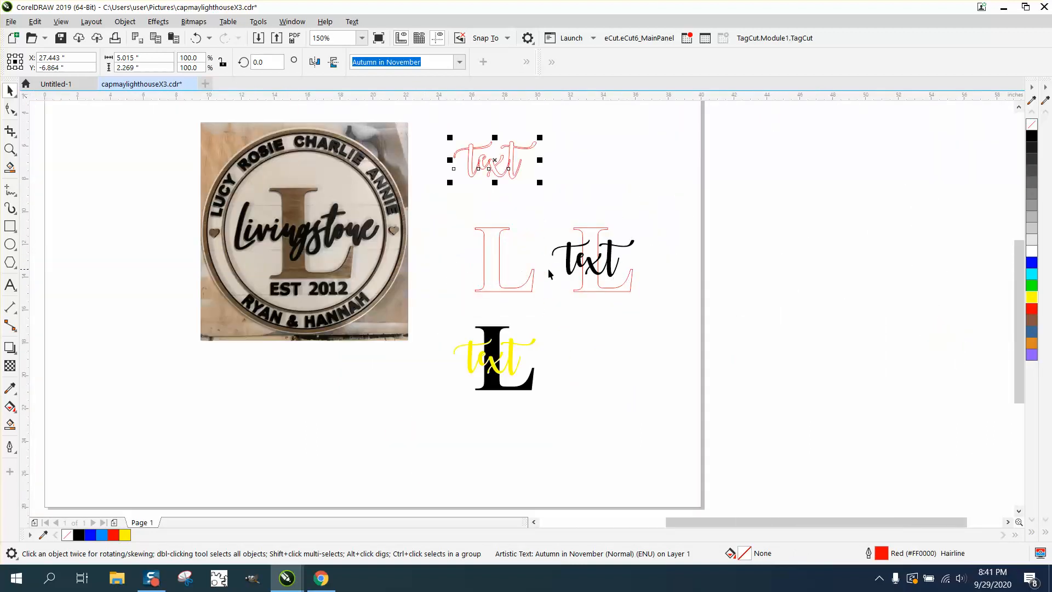
- Convert the outlined "text" word to curves and break it apart into separate letter shapes
{"action": "left_click_drag", "start_coordinate": [438, 131], "coordinate": [570, 196]}
{"action": "left_click", "coordinate": [125, 21]}
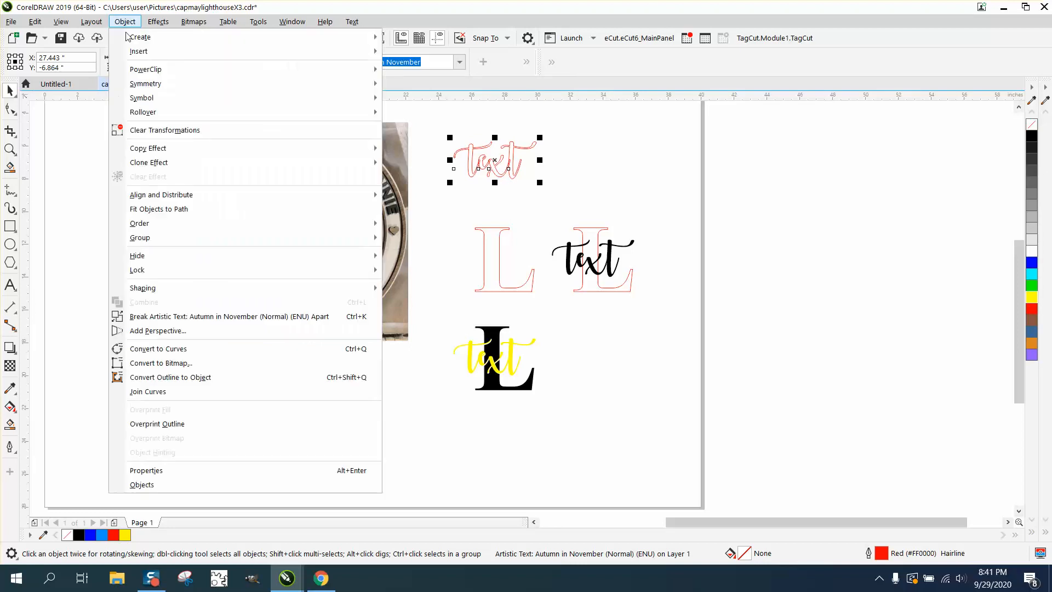
{"action": "left_click", "coordinate": [168, 349]}
{"action": "left_click_drag", "start_coordinate": [416, 114], "coordinate": [575, 196]}
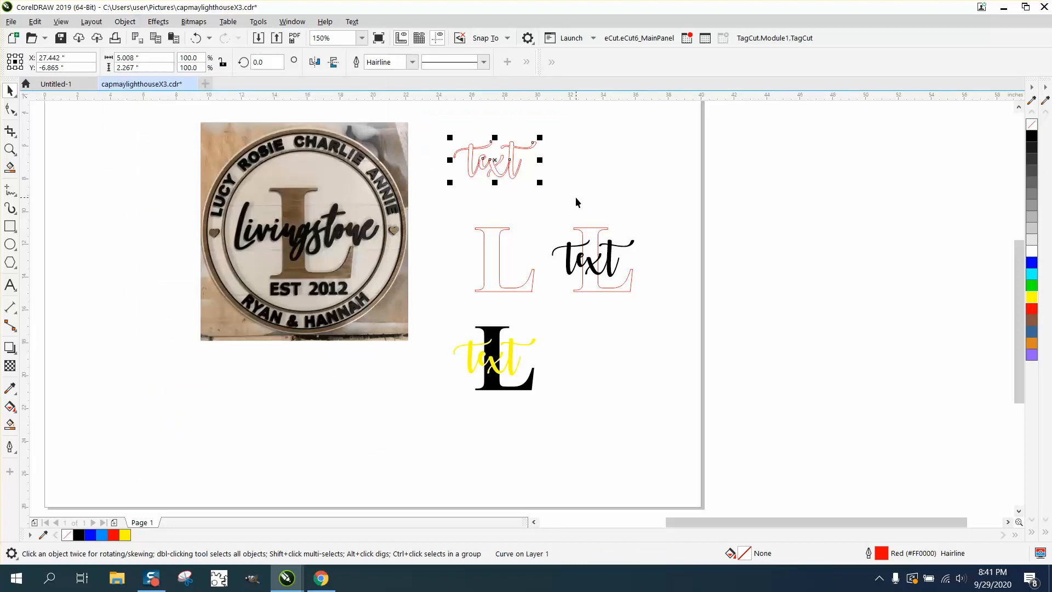
{"action": "left_click", "coordinate": [116, 23]}
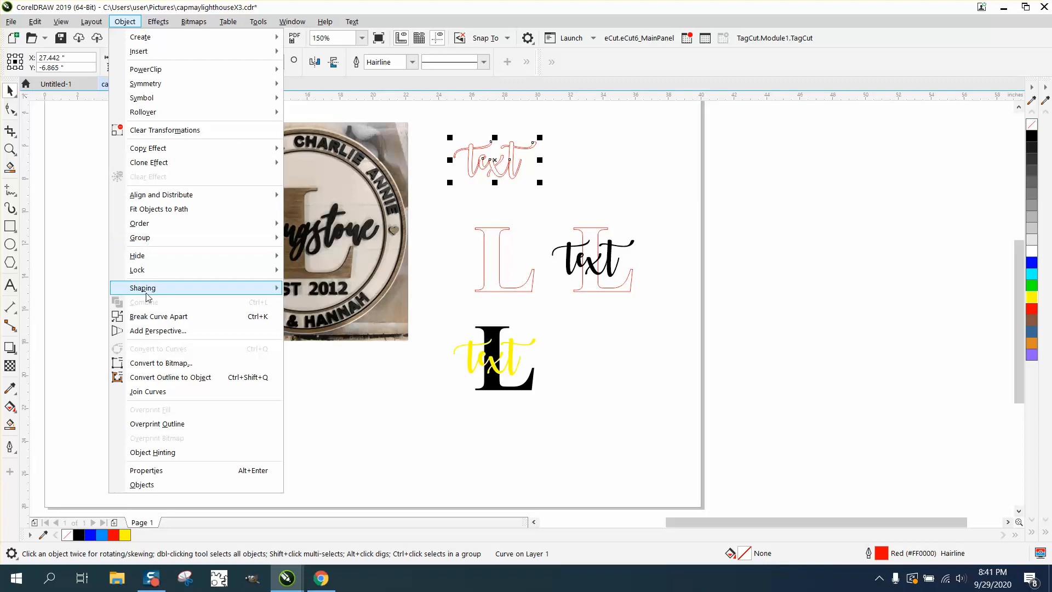
{"action": "left_click", "coordinate": [165, 315]}
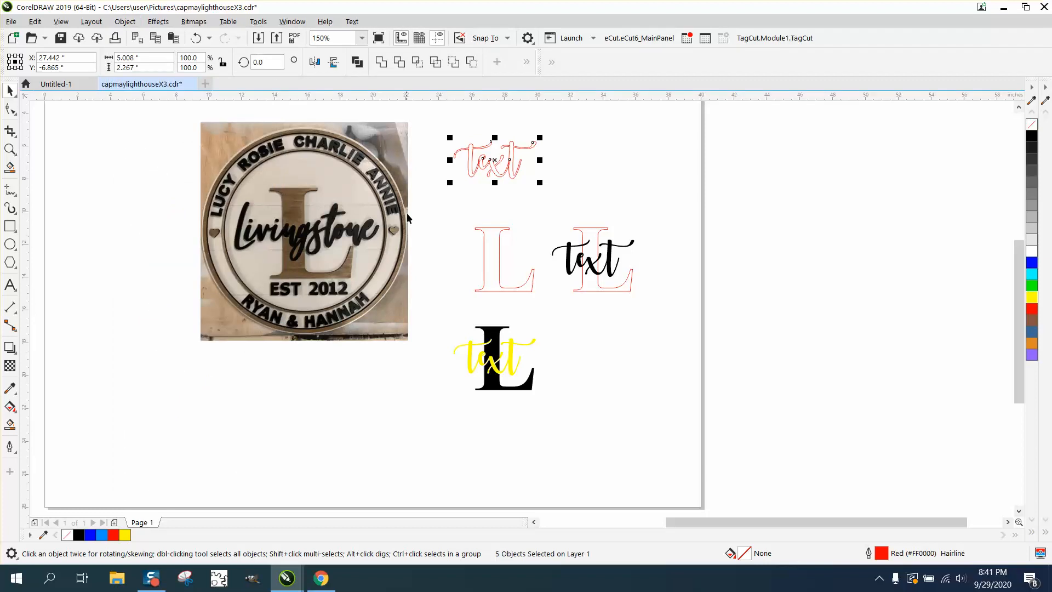
- Undo a trial weld of all the letter curves and move the e's small inner loop 6 inches right, clear of the word
{"action": "left_click", "coordinate": [380, 63]}
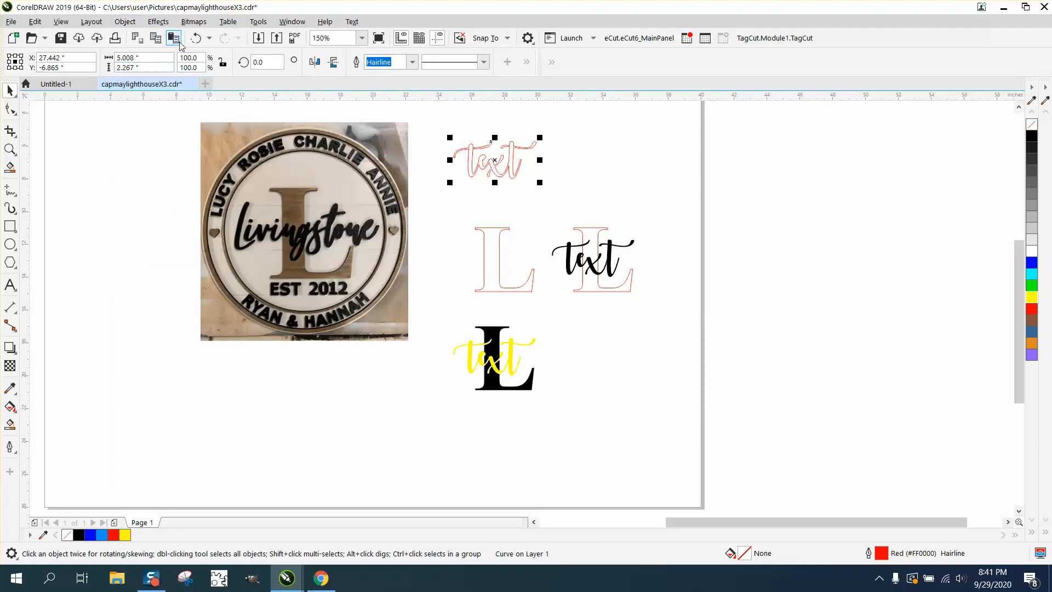
{"action": "left_click", "coordinate": [200, 41]}
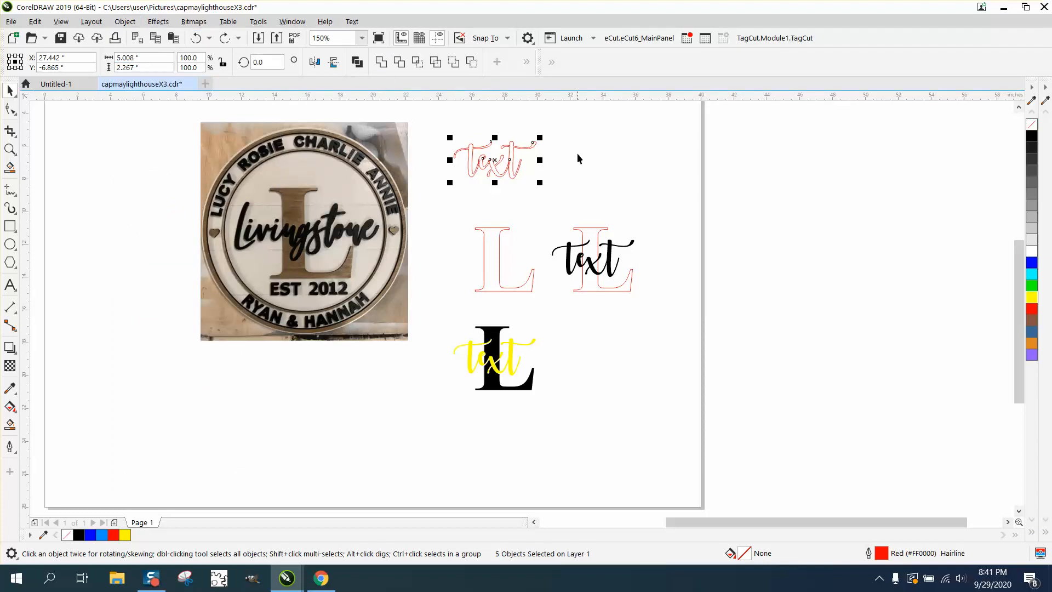
{"action": "left_click", "coordinate": [10, 148]}
{"action": "left_click_drag", "start_coordinate": [425, 134], "coordinate": [551, 199]}
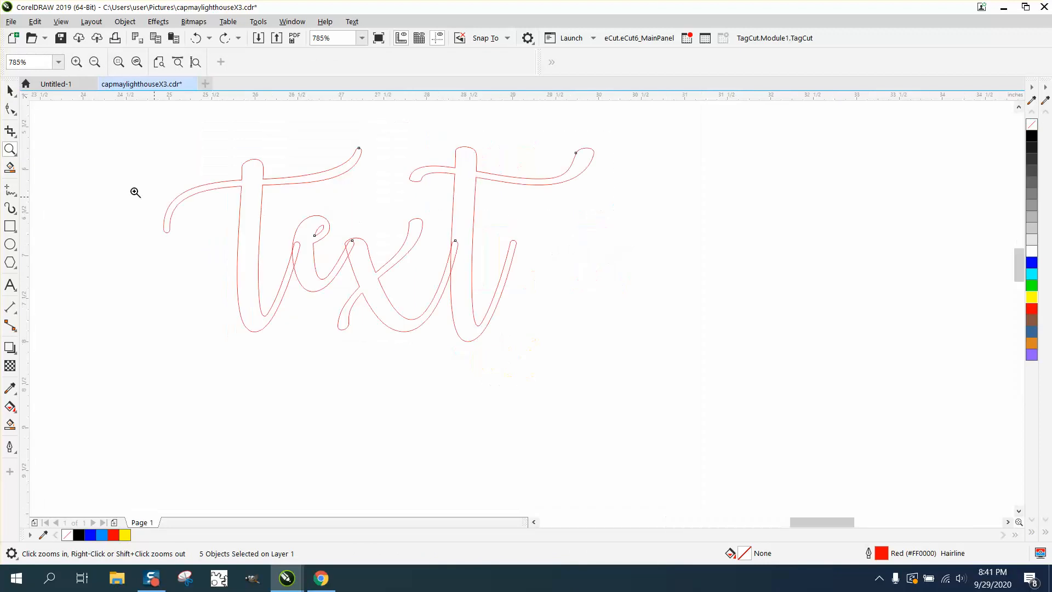
{"action": "left_click", "coordinate": [10, 90]}
{"action": "left_click", "coordinate": [307, 219]}
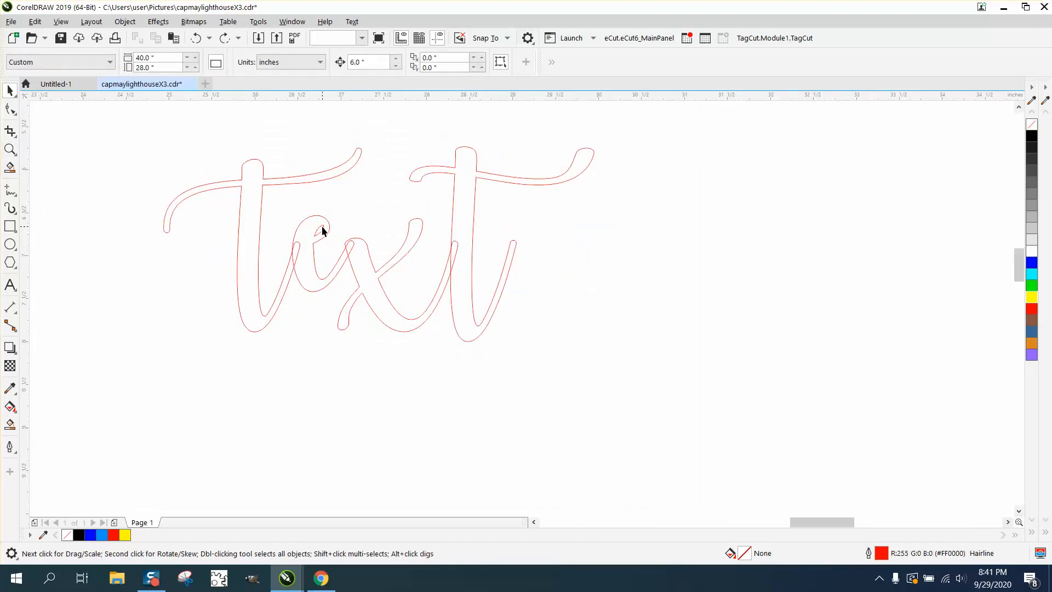
{"action": "left_click", "coordinate": [322, 230]}
{"action": "key", "text": "Right"}
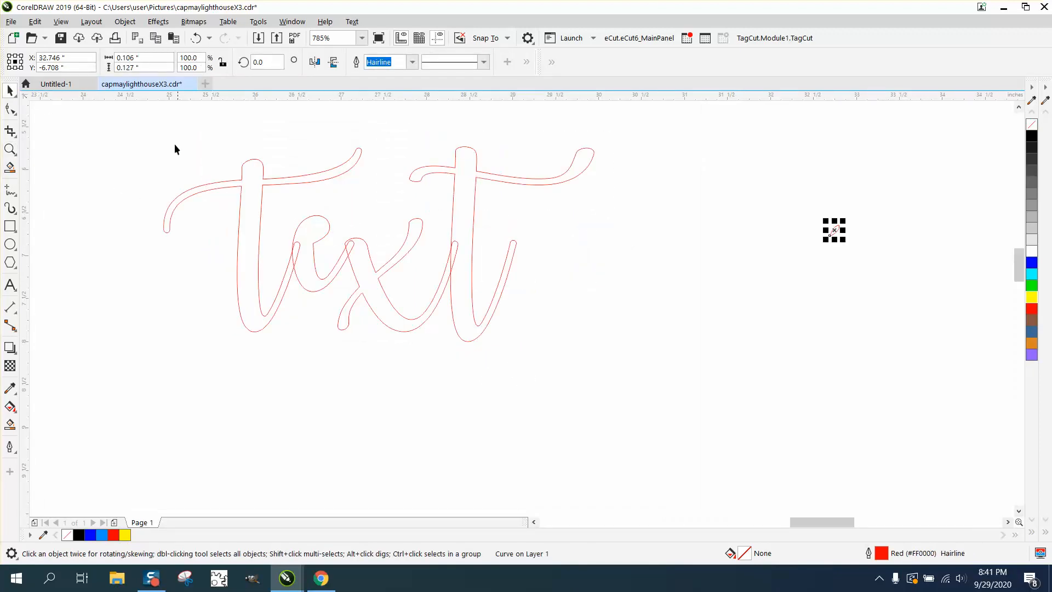
- Weld the four remaining letter curves into one shape and move the e's inner loop 6 inches left, back into the word
{"action": "left_click_drag", "start_coordinate": [143, 138], "coordinate": [550, 341]}
{"action": "left_click_drag", "start_coordinate": [665, 363], "coordinate": [666, 364]}
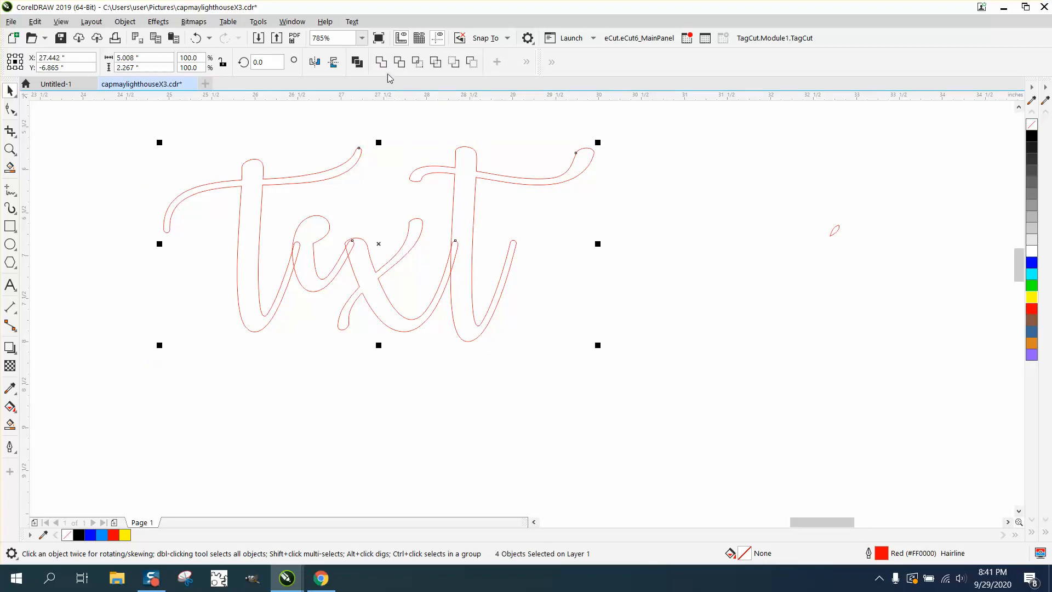
{"action": "left_click", "coordinate": [834, 230]}
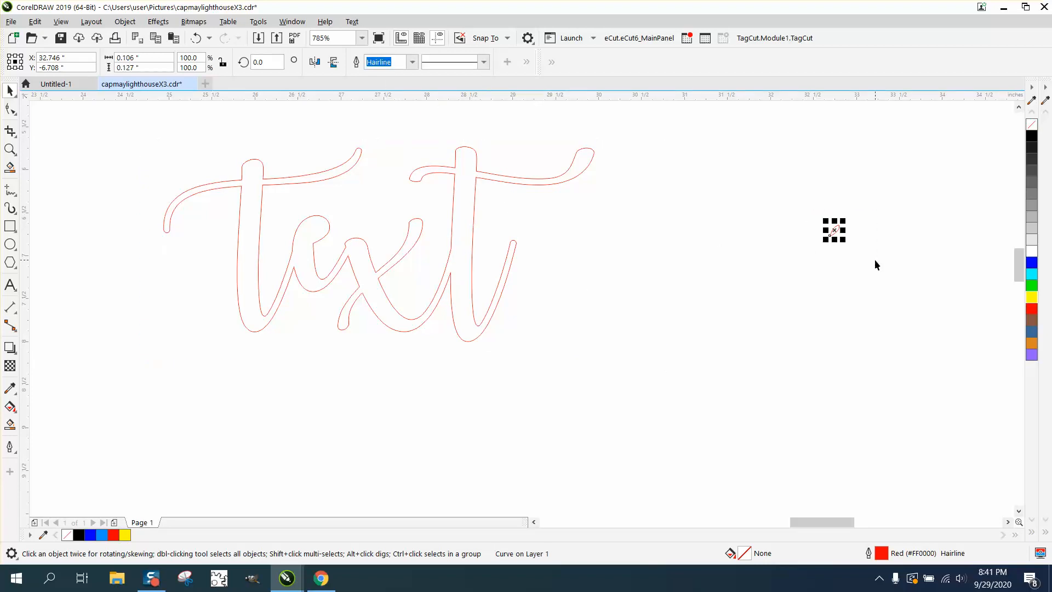
{"action": "key", "text": "Left"}
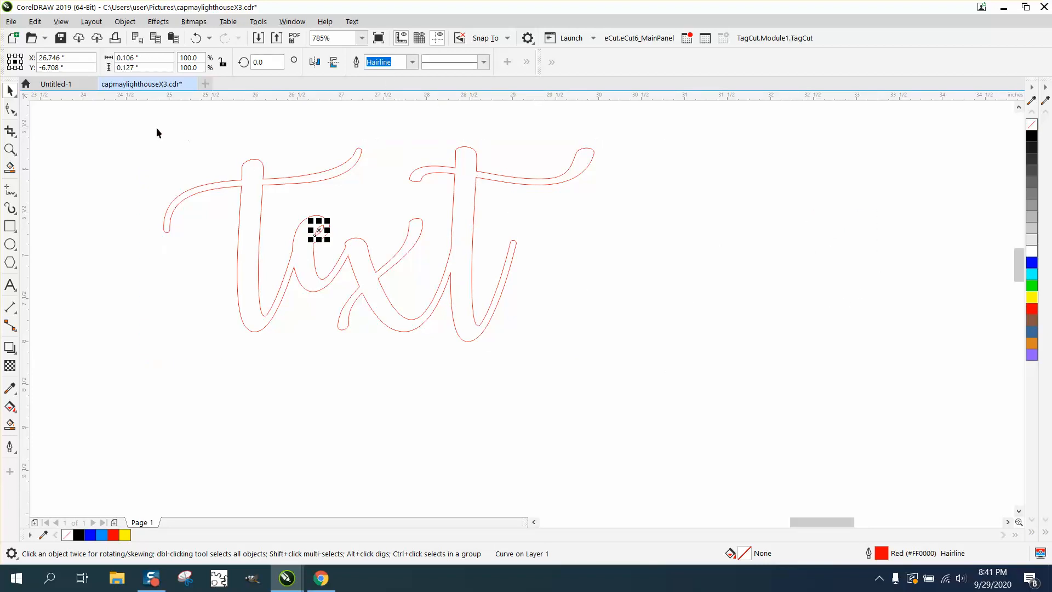
- Group the welded word with the e's inner loop and move the group 6 inches down onto the outlined L
{"action": "left_click_drag", "start_coordinate": [155, 128], "coordinate": [300, 259]}
{"action": "left_click_drag", "start_coordinate": [676, 333], "coordinate": [707, 374]}
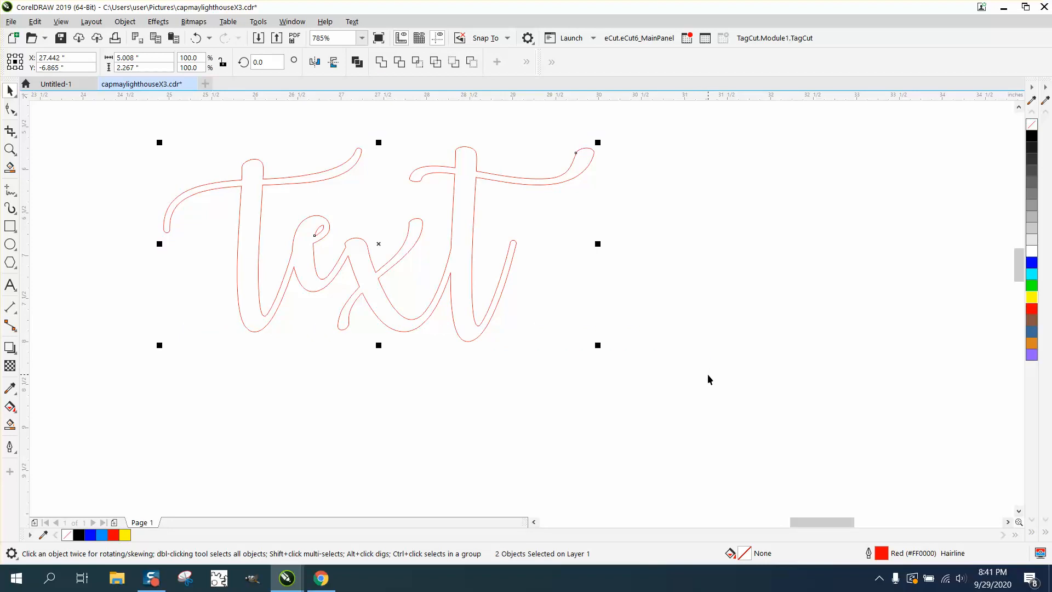
{"action": "key", "text": "ctrl+g"}
{"action": "scroll", "coordinate": [707, 377], "scroll_direction": "down", "scroll_amount": 3}
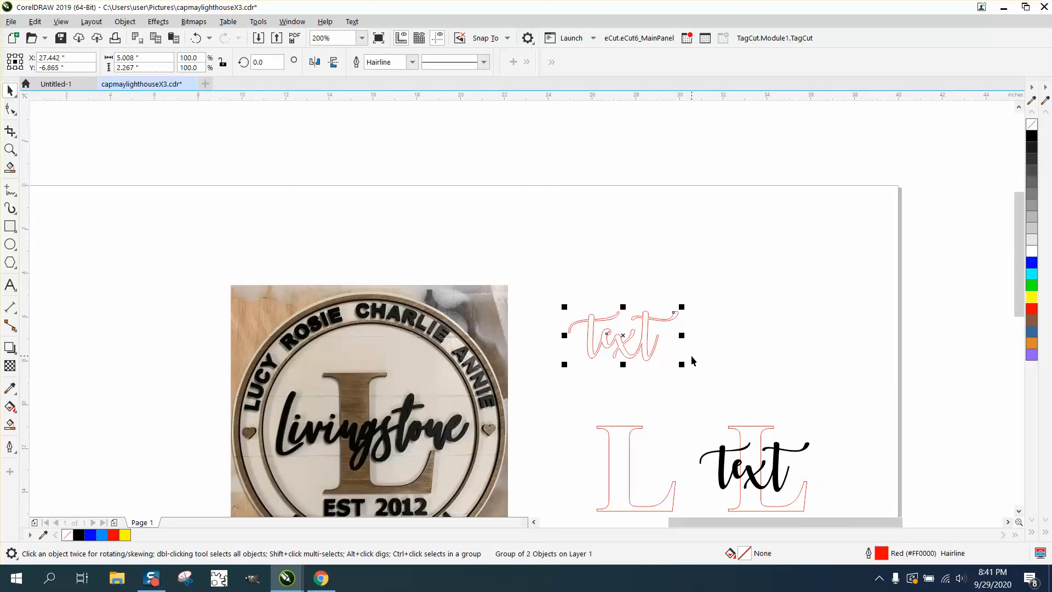
{"action": "key", "text": "Down"}
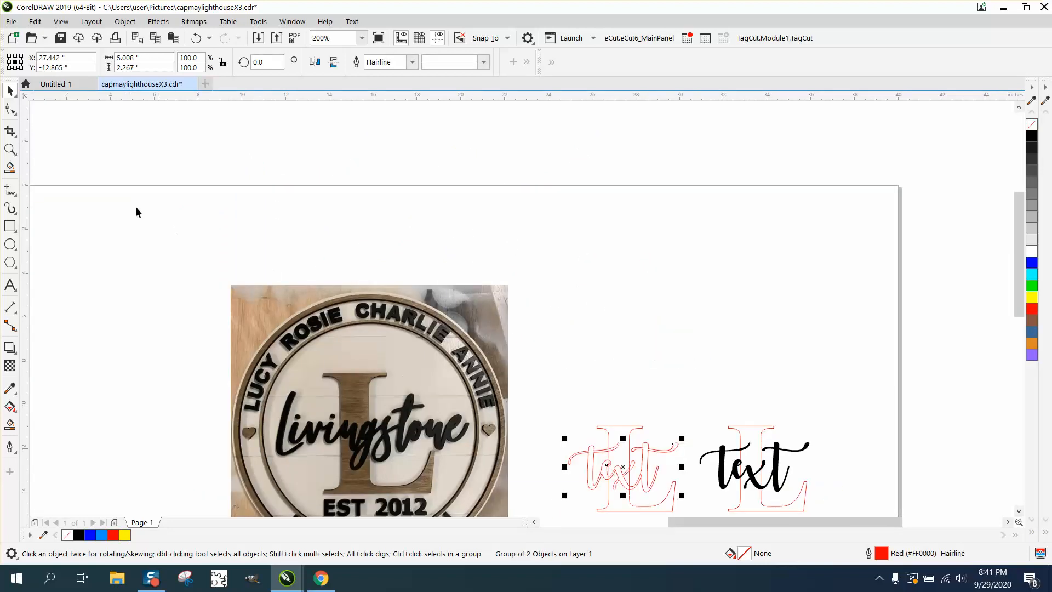
- Smart Fill in black the parts of the outlined word inside the L's stem: the first t's crossbar end, the e's loop and the x
{"action": "left_click", "coordinate": [9, 149]}
{"action": "left_click_drag", "start_coordinate": [569, 374], "coordinate": [719, 520]}
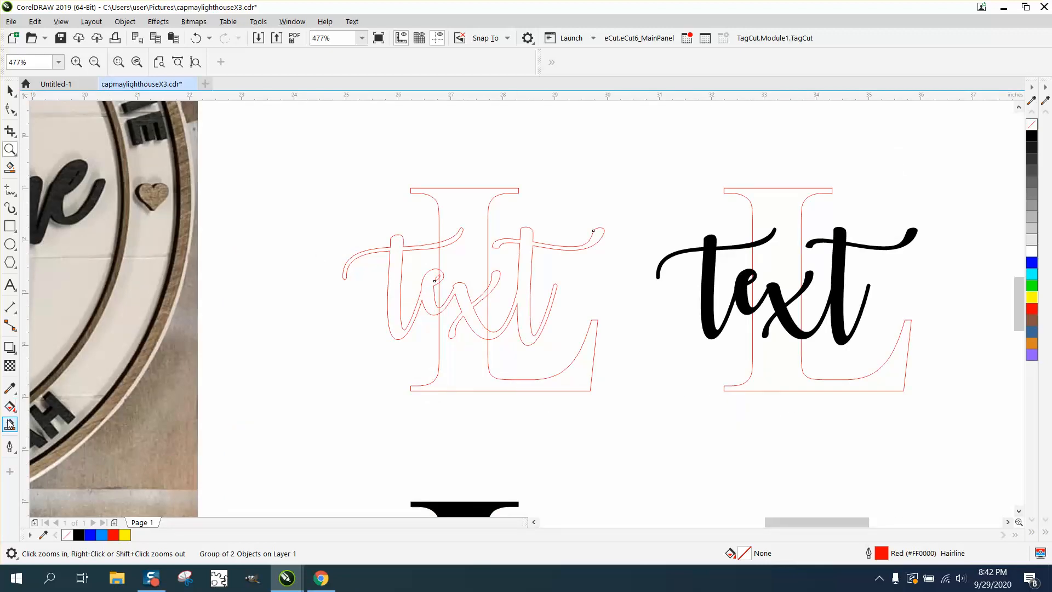
{"action": "left_click", "coordinate": [10, 424]}
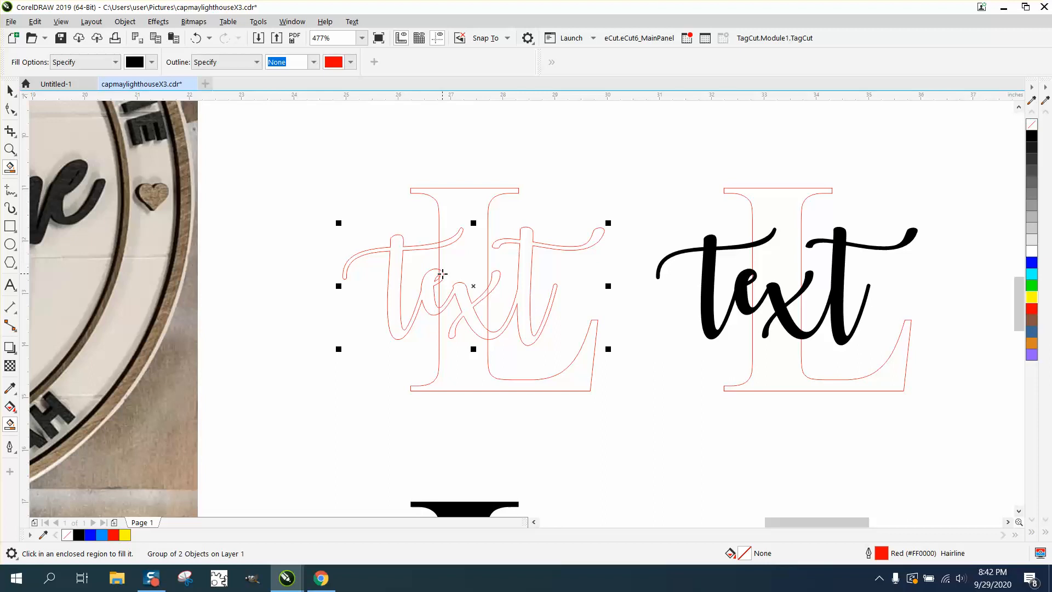
{"action": "left_click", "coordinate": [443, 246]}
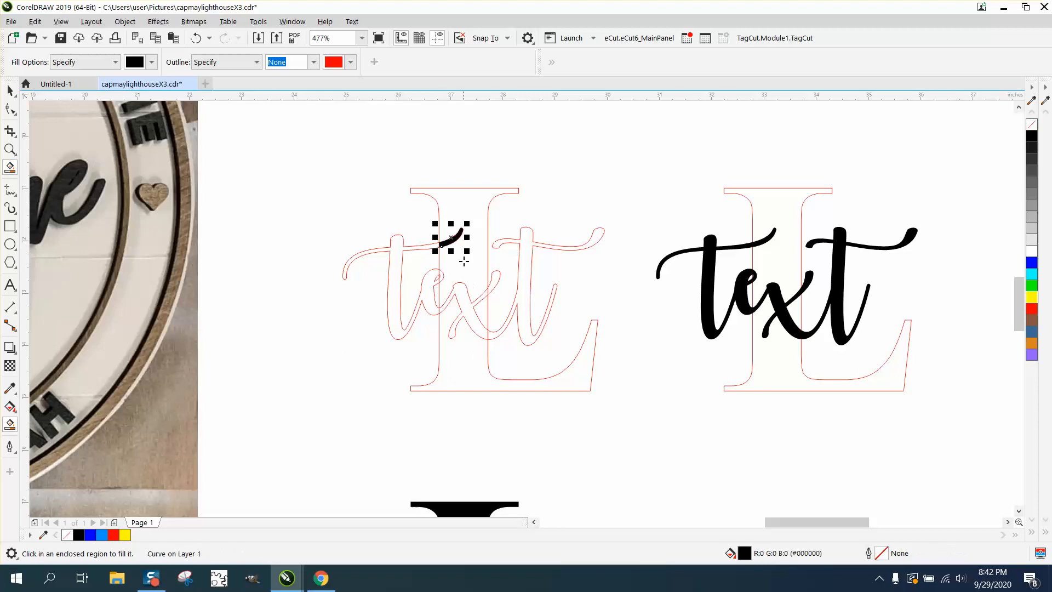
{"action": "left_click", "coordinate": [440, 274]}
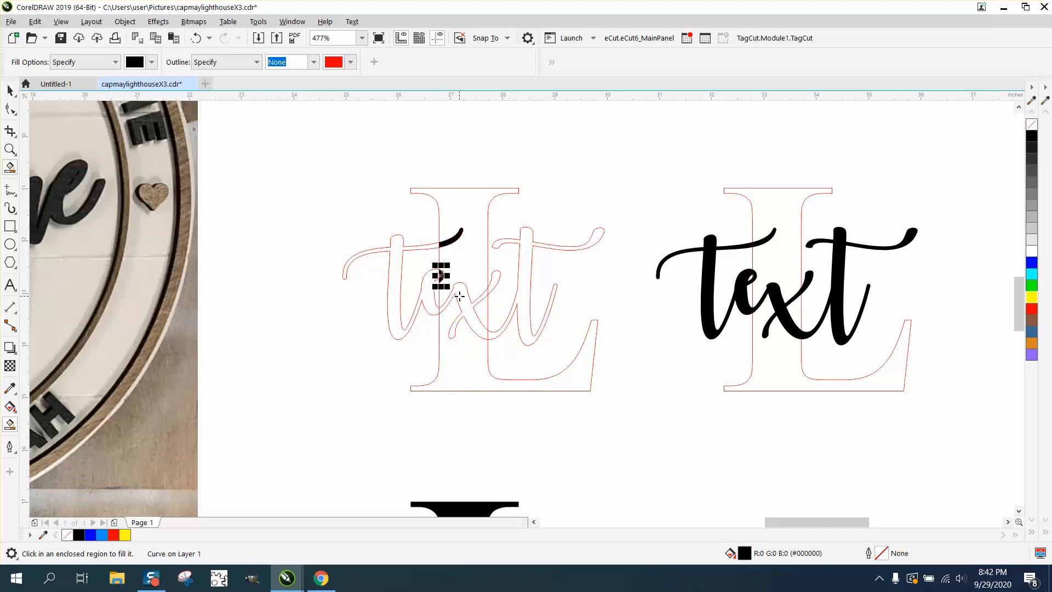
{"action": "left_click", "coordinate": [459, 296]}
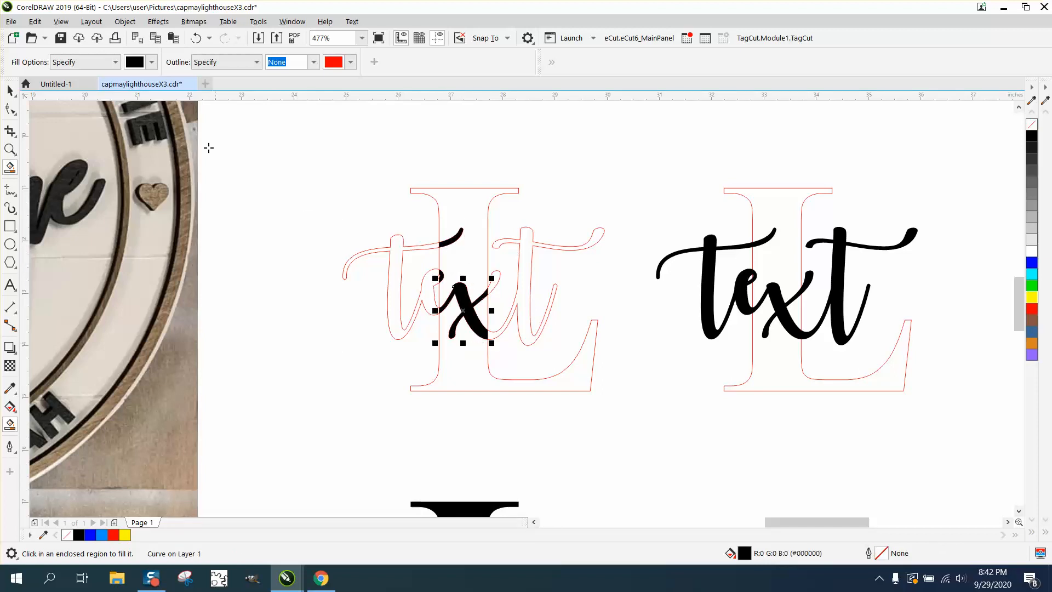
- Move the outlined L that surrounds the filled pieces 6 inches straight up
{"action": "left_click", "coordinate": [10, 90]}
{"action": "scroll", "coordinate": [542, 190], "scroll_direction": "down", "scroll_amount": 2}
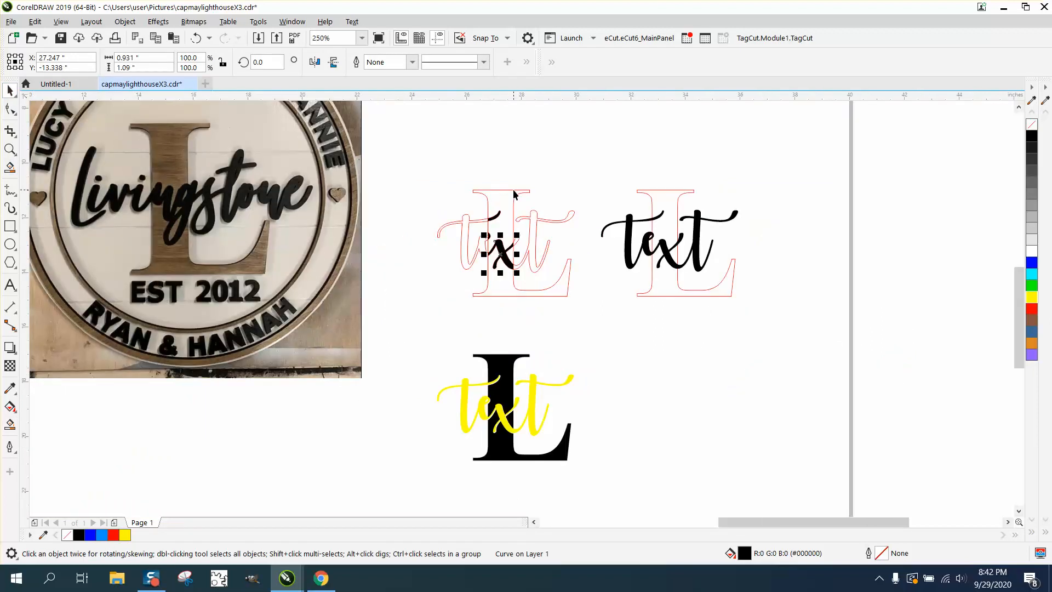
{"action": "left_click", "coordinate": [514, 191]}
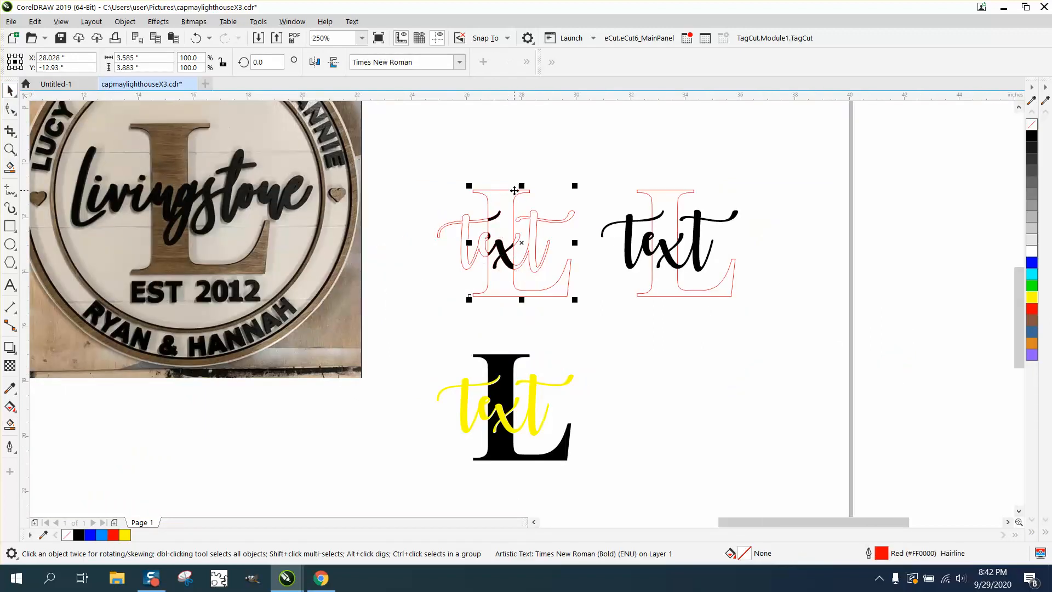
{"action": "scroll", "coordinate": [600, 216], "scroll_direction": "down", "scroll_amount": 2}
{"action": "key", "text": "Up"}
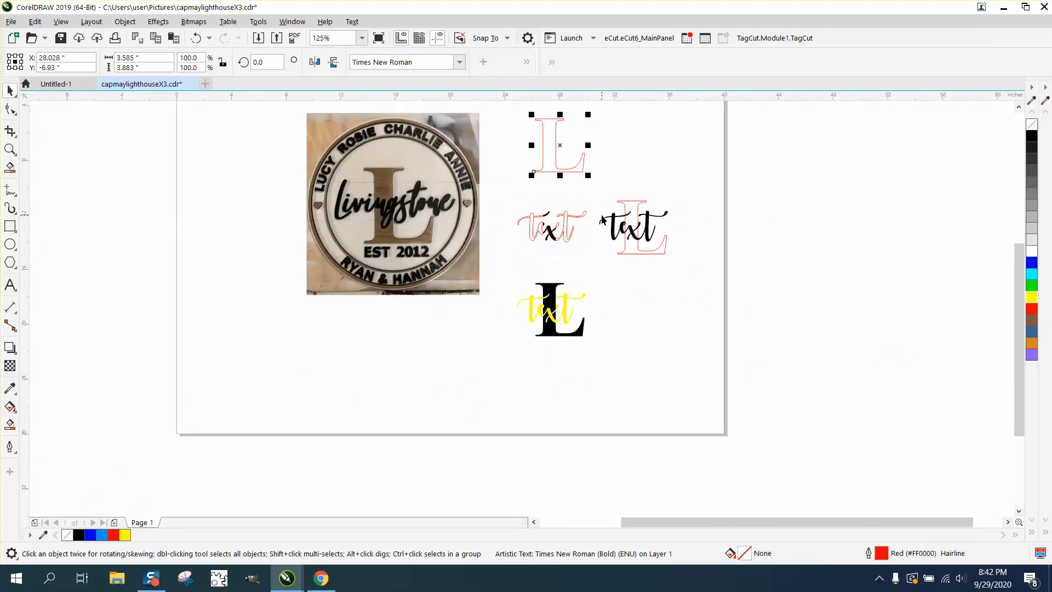
- Move the outlined "text" group 6 inches down and 6 inches right, off the black filled pieces
{"action": "left_click", "coordinate": [565, 238]}
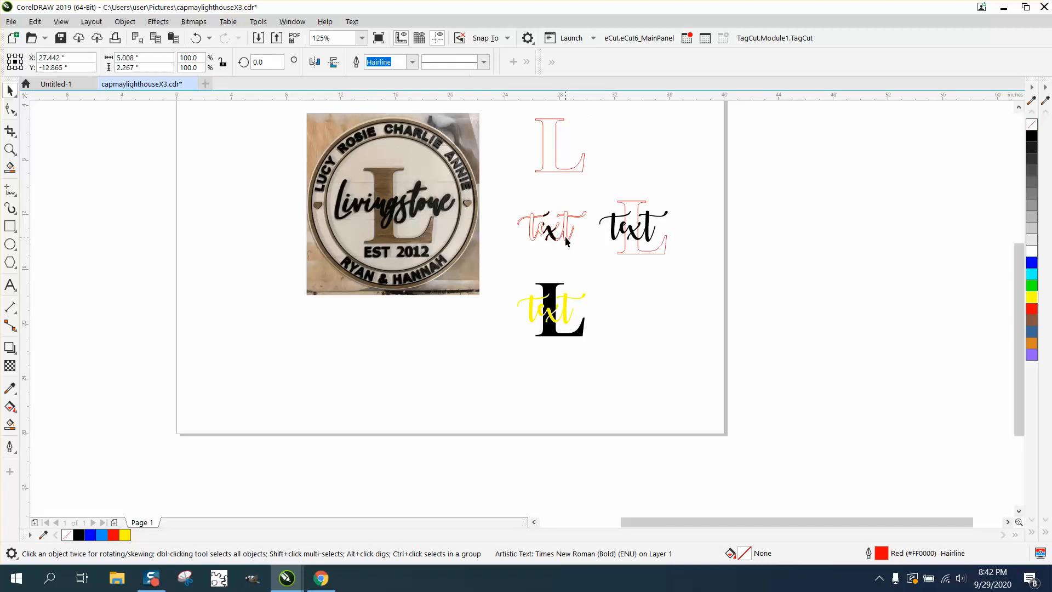
{"action": "key", "text": "Down"}
{"action": "key", "text": "Right"}
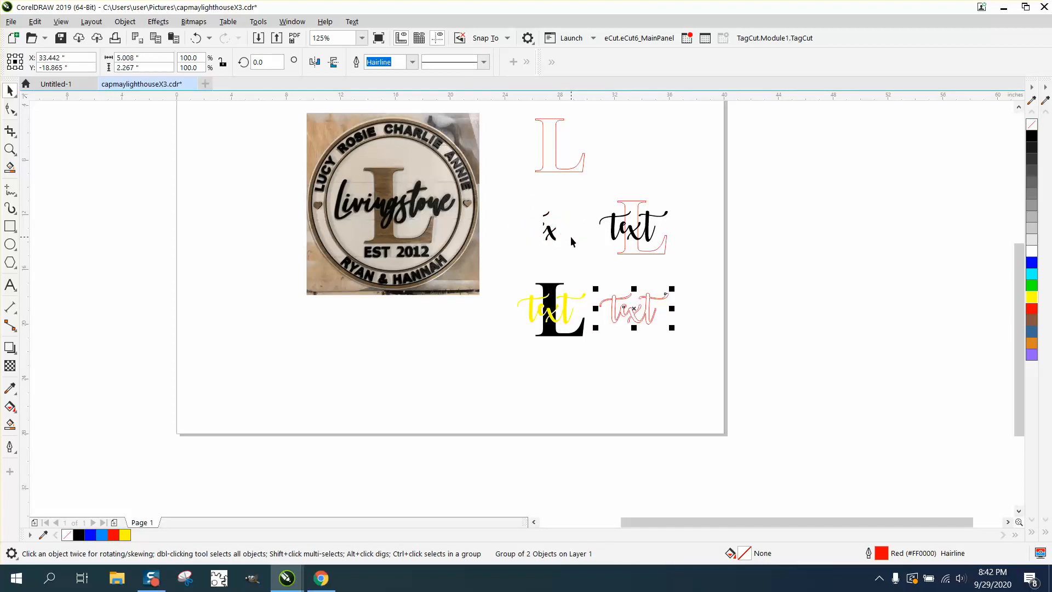
- Move the three black letter pieces 6 inches up into the outlined L and inspect how they sit in its stem
{"action": "left_click_drag", "start_coordinate": [516, 200], "coordinate": [584, 257]}
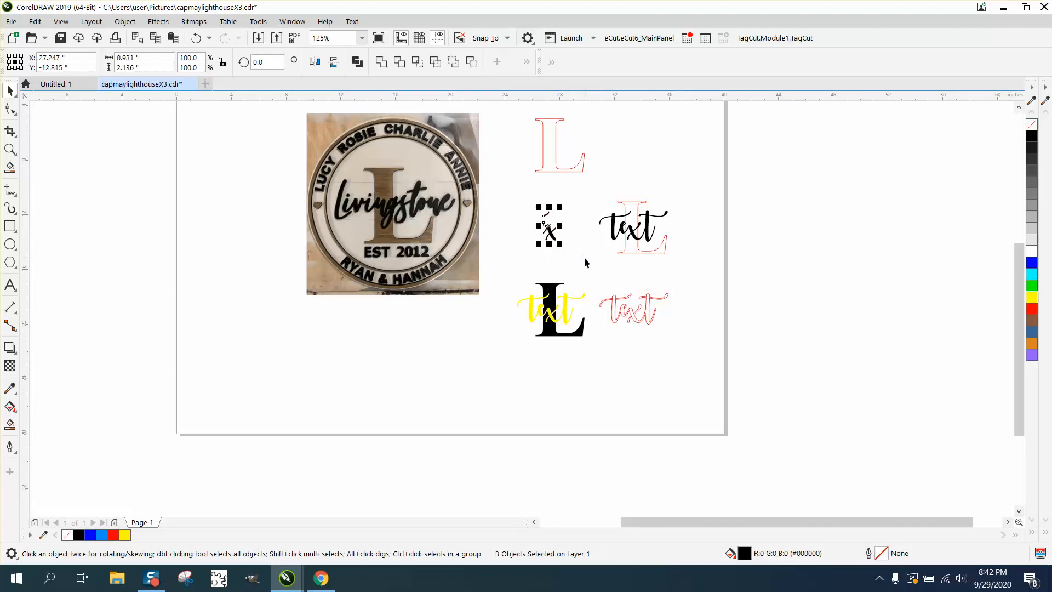
{"action": "key", "text": "Up"}
{"action": "left_click", "coordinate": [9, 149]}
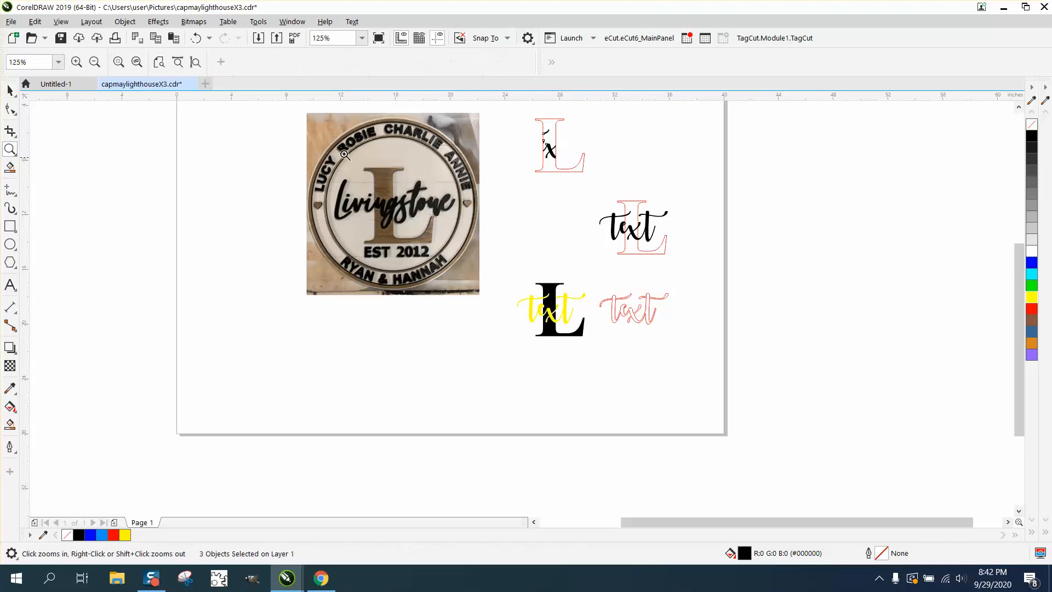
{"action": "left_click_drag", "start_coordinate": [518, 110], "coordinate": [625, 196]}
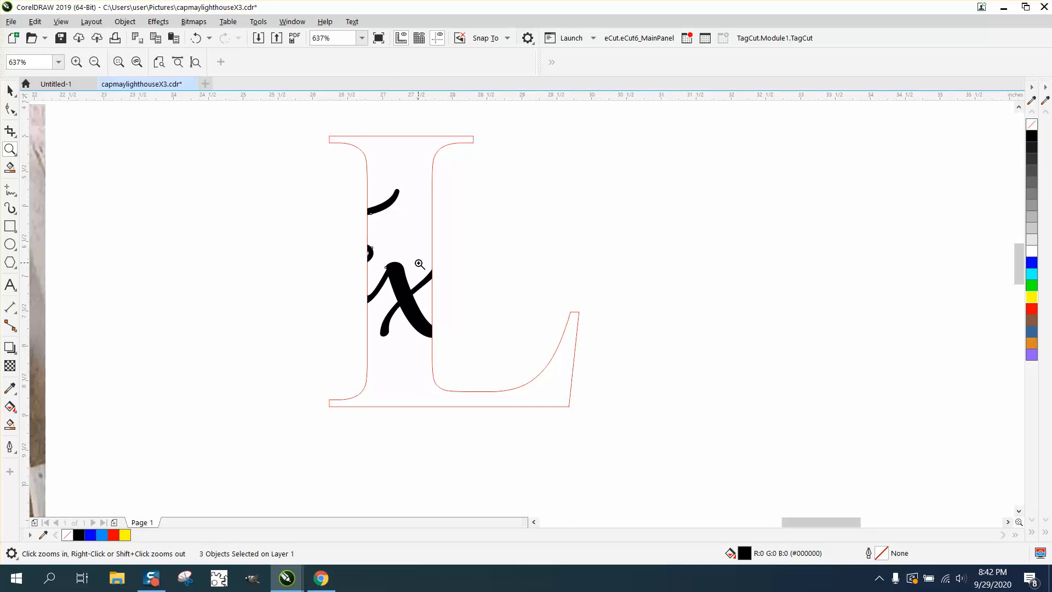
{"action": "scroll", "coordinate": [420, 264], "scroll_direction": "down", "scroll_amount": 2}
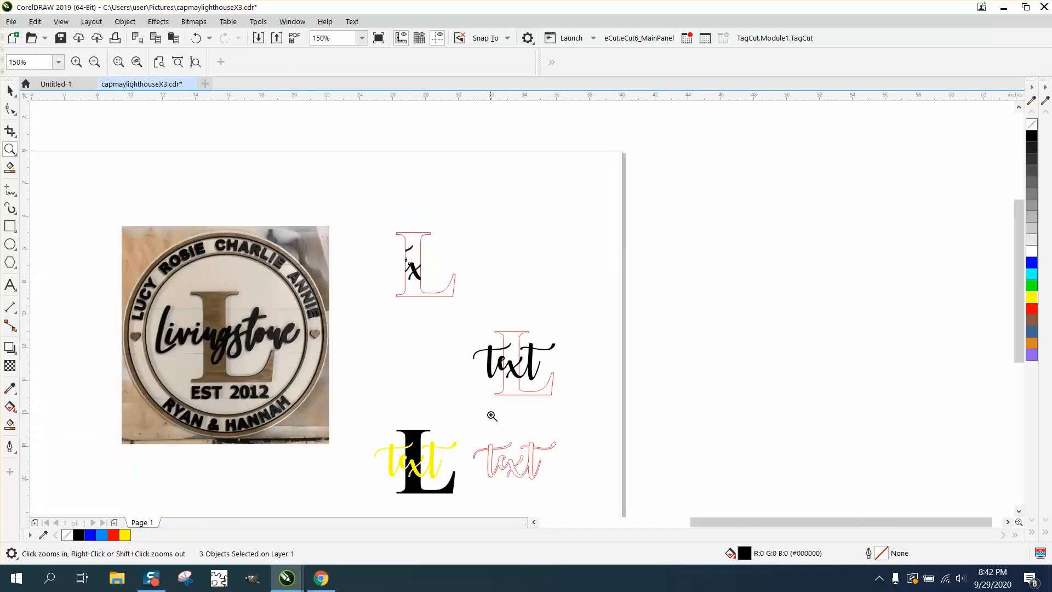
- Move the red outlined "text" group 6 inches left onto the yellow word
{"action": "left_click", "coordinate": [10, 91]}
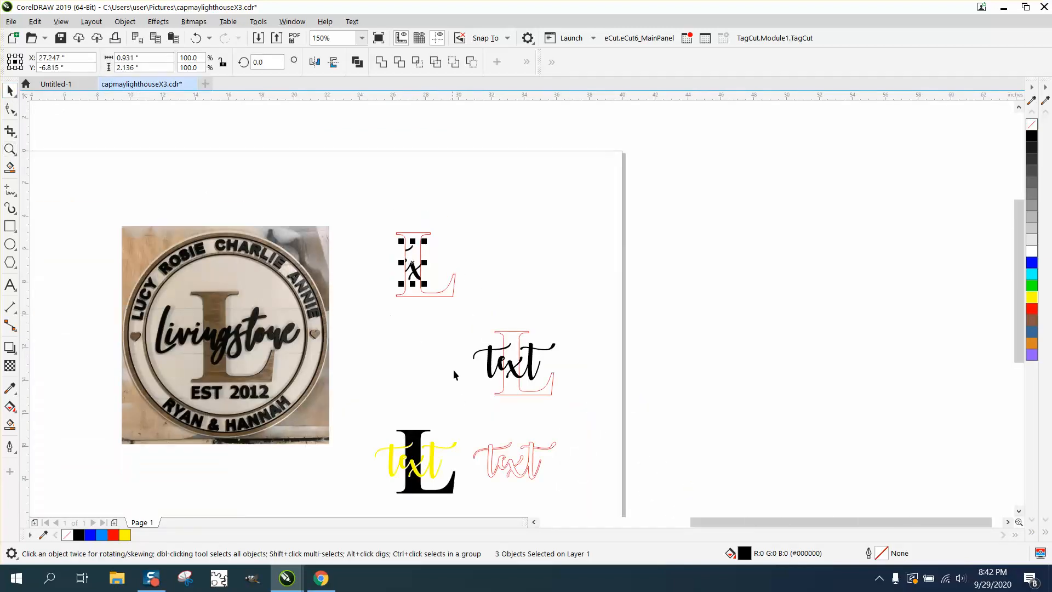
{"action": "left_click", "coordinate": [508, 445]}
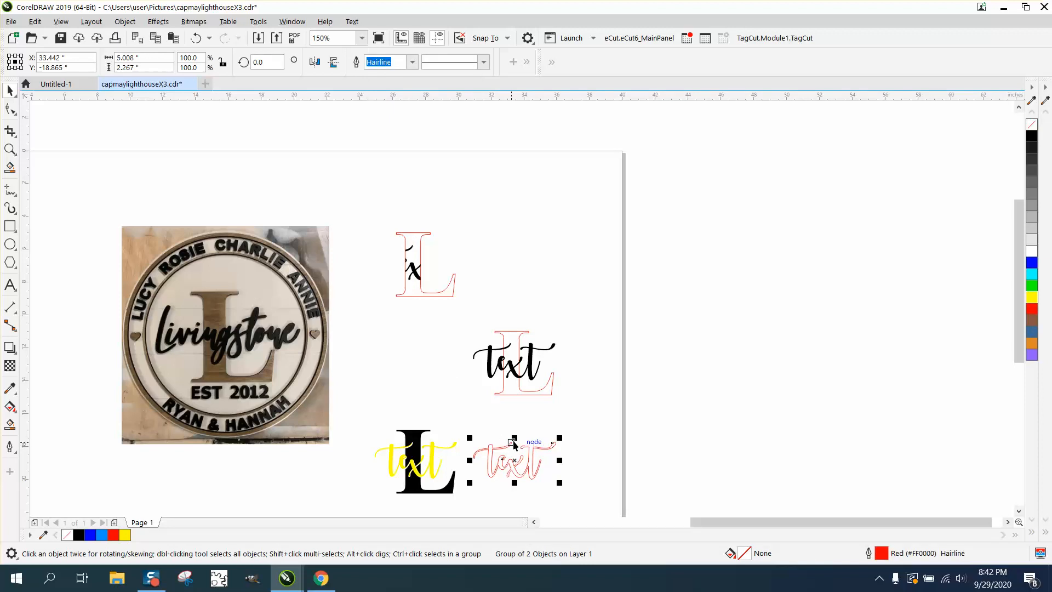
{"action": "key", "text": "Left"}
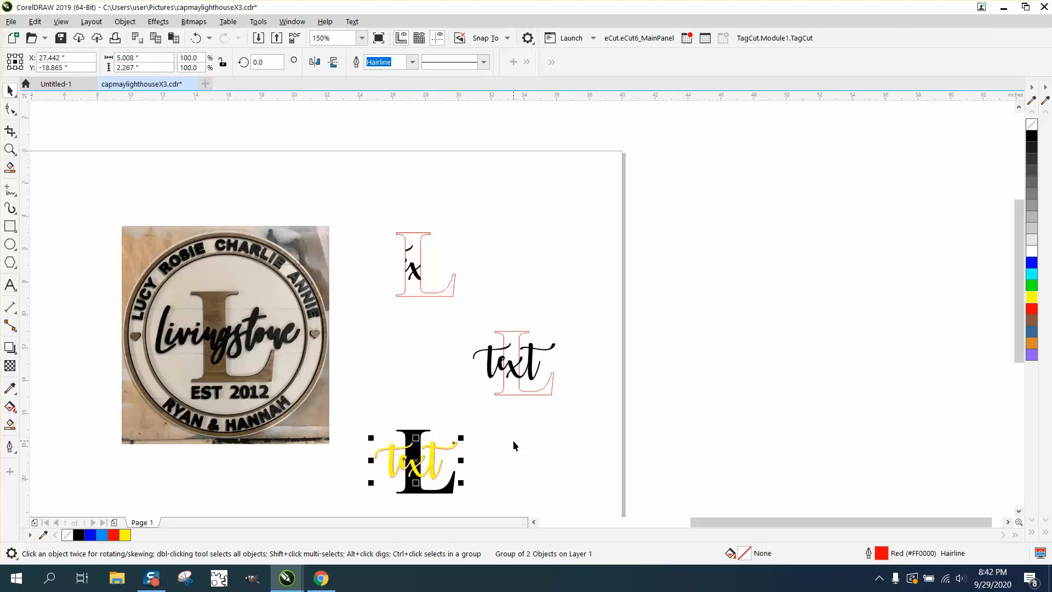
- Move the red outlined "text" group 12 inches up and 6 inches right, beside the outlined L with the black pieces
{"action": "key", "text": "Up"}
{"action": "key", "text": "Up"}
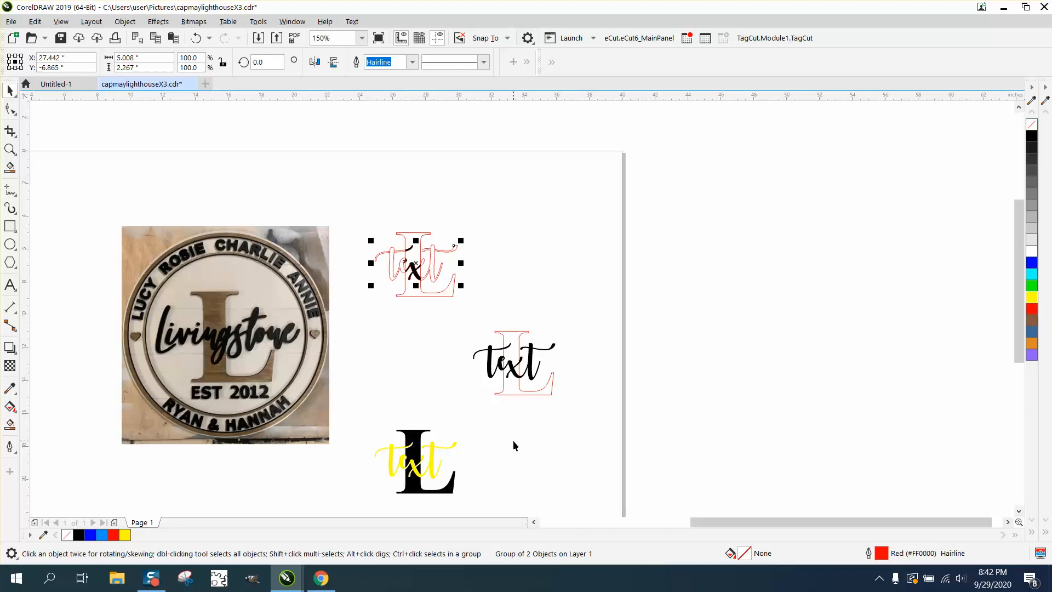
{"action": "key", "text": "Right"}
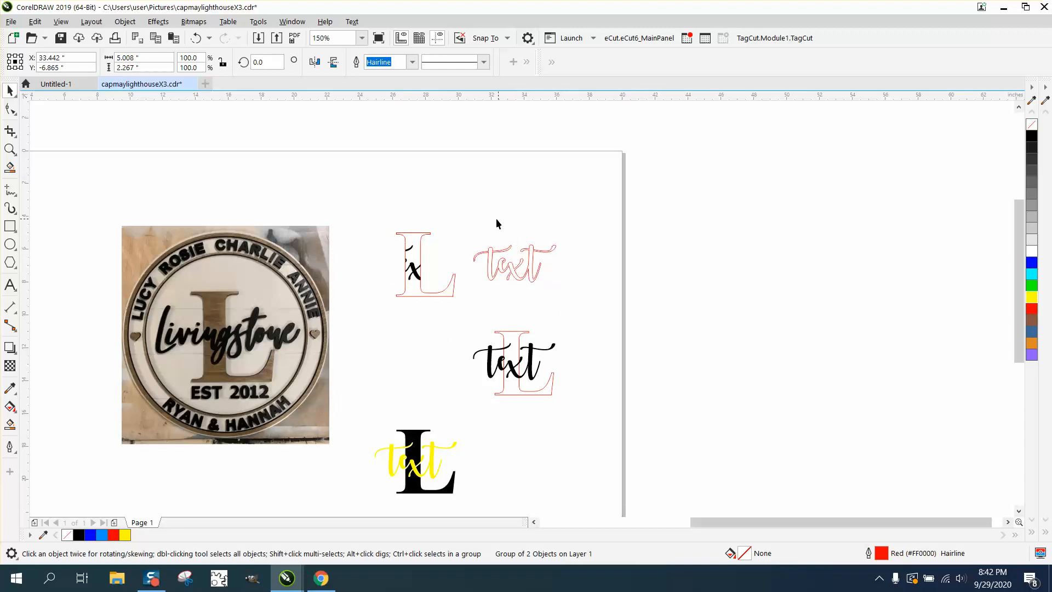
- Duplicate the outlined L and its three black letter pieces 6 inches straight above the originals
{"action": "left_click", "coordinate": [497, 223]}
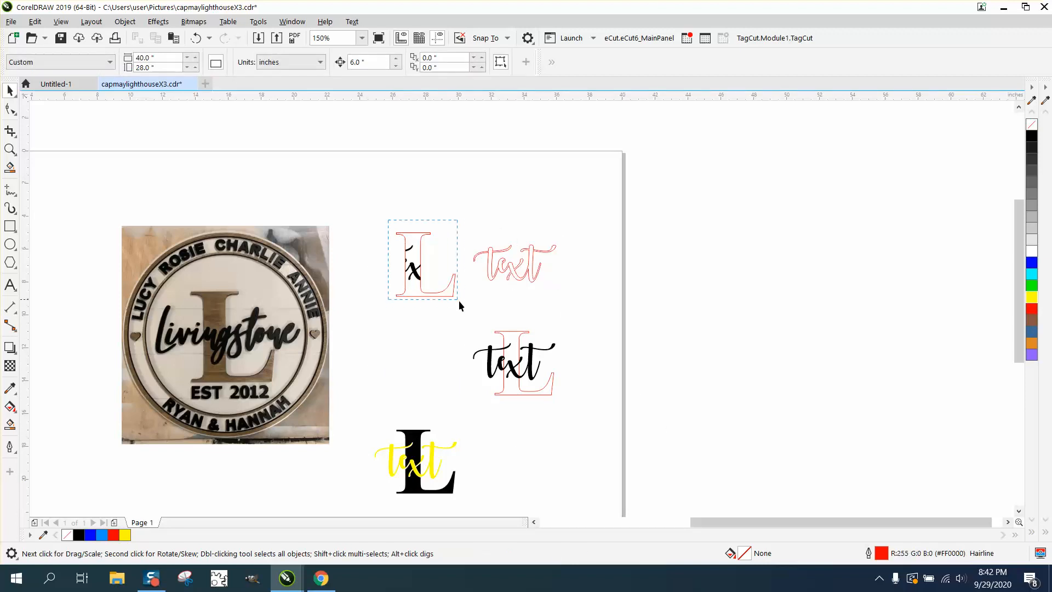
{"action": "left_click_drag", "start_coordinate": [458, 300], "coordinate": [464, 309]}
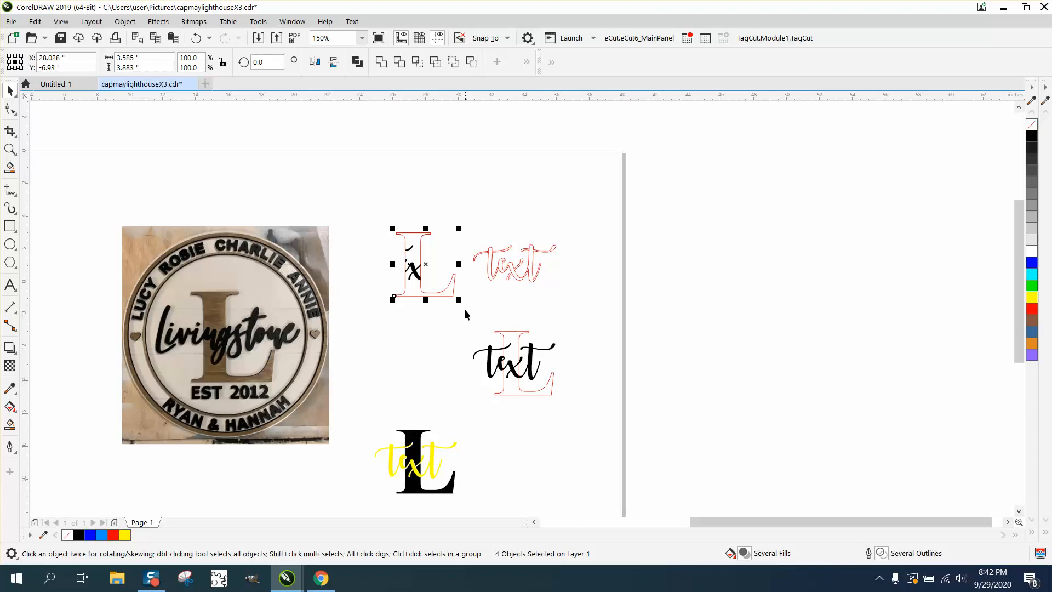
{"action": "key", "text": "ctrl+d"}
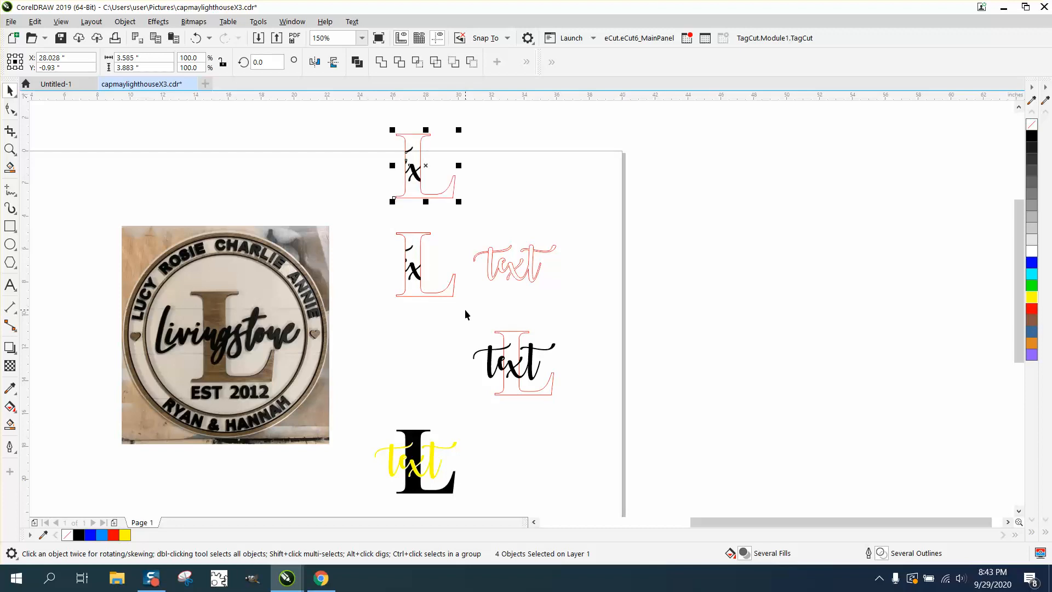
- Move the three black letter pieces from the original outlined L 6 inches right onto the red outlined "text"
{"action": "left_click", "coordinate": [415, 270]}
{"action": "key", "text": "Right"}
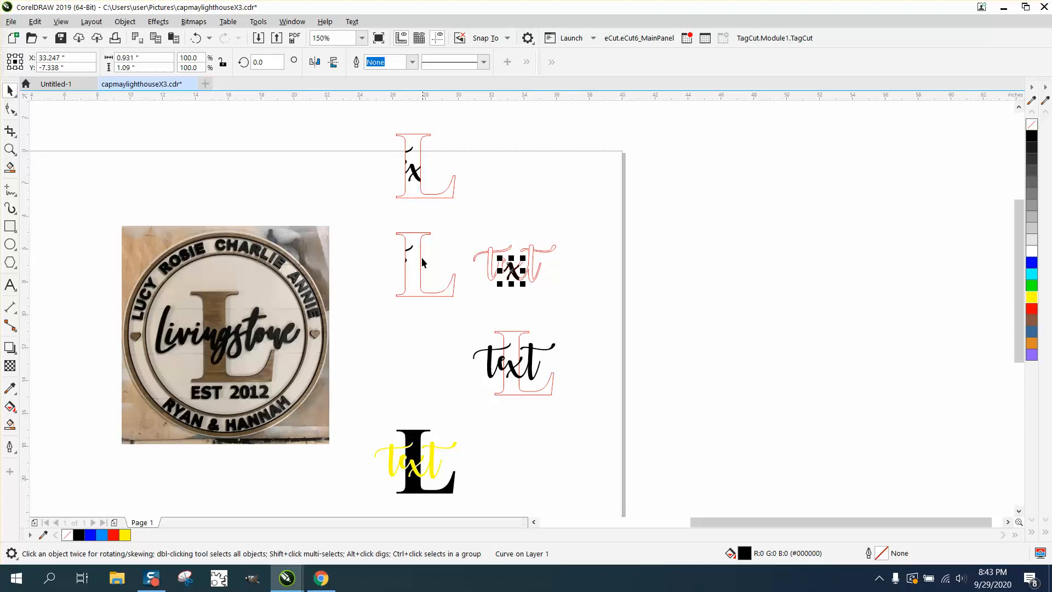
{"action": "left_click", "coordinate": [410, 252]}
{"action": "key", "text": "Right"}
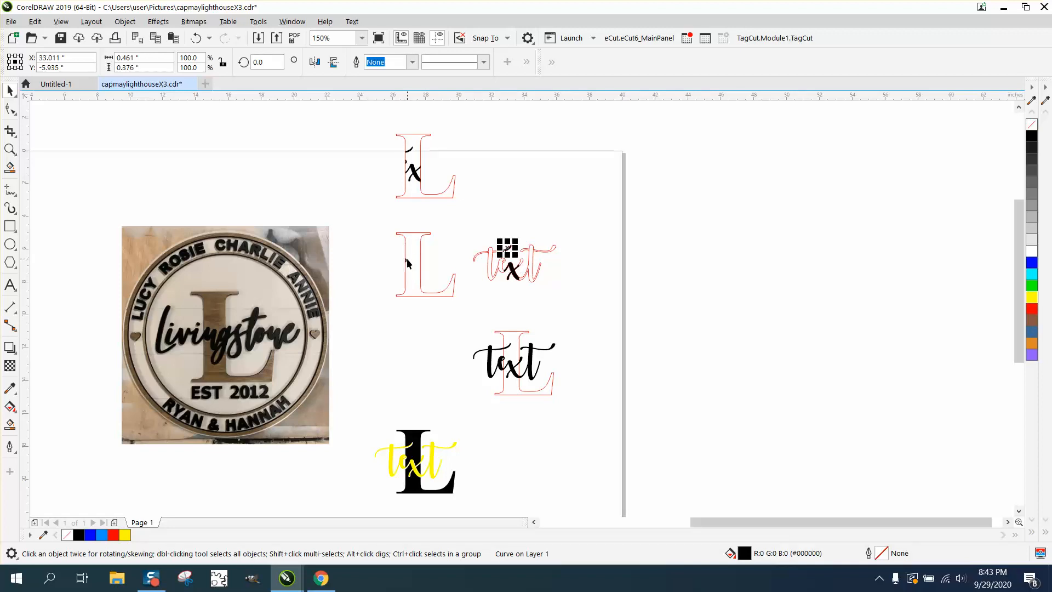
{"action": "key", "text": "ctrl+z"}
{"action": "key", "text": "Right"}
- Group the outlined "text" with its black pieces, mirror the group horizontally and inspect the flipped lettering up close
{"action": "left_click_drag", "start_coordinate": [459, 226], "coordinate": [584, 309]}
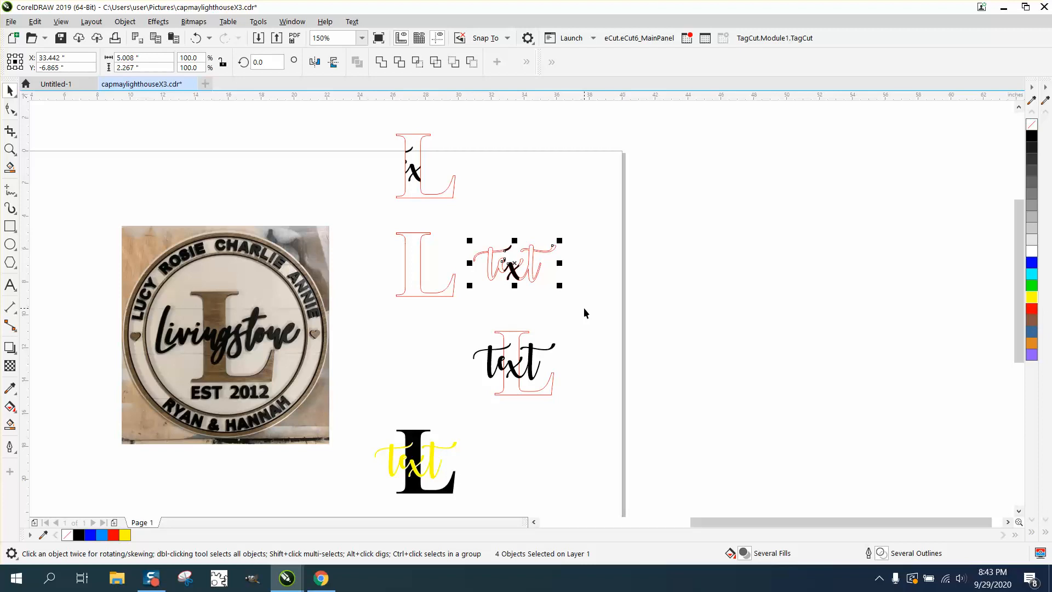
{"action": "key", "text": "ctrl+g"}
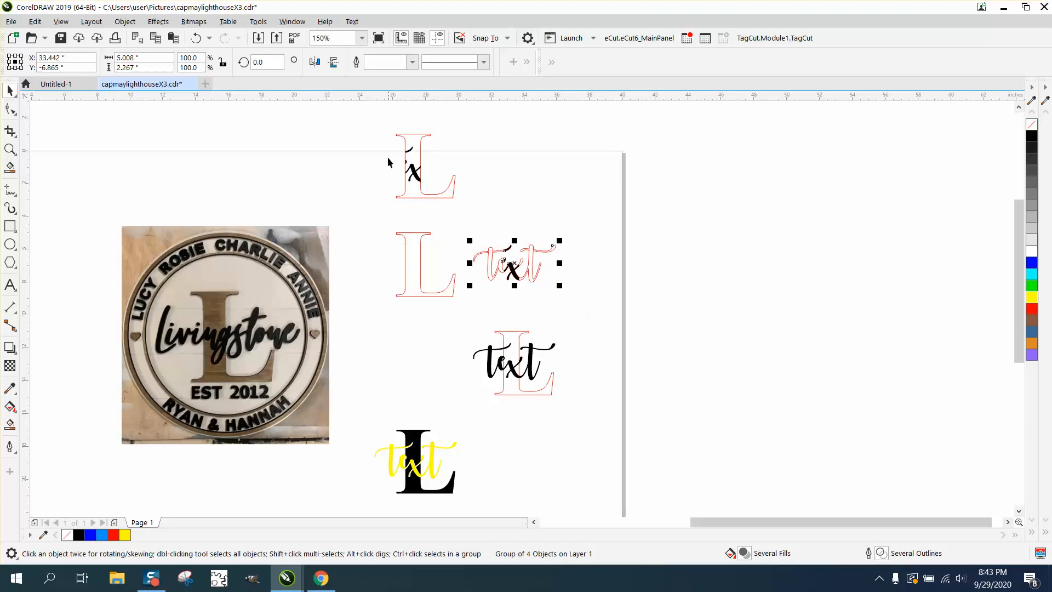
{"action": "left_click", "coordinate": [314, 62]}
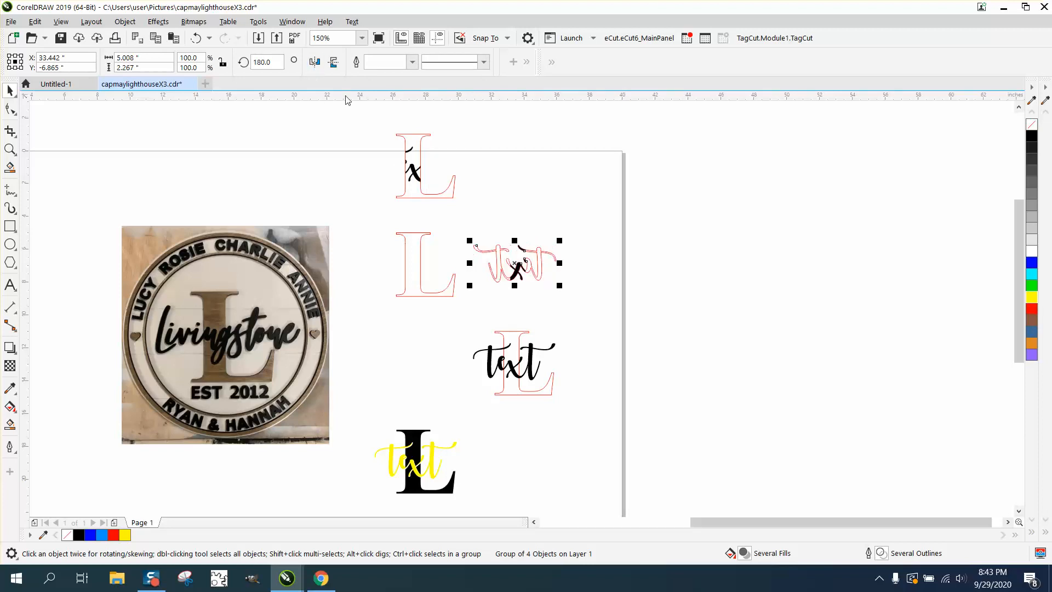
{"action": "left_click", "coordinate": [9, 149]}
{"action": "left_click_drag", "start_coordinate": [475, 231], "coordinate": [588, 317]}
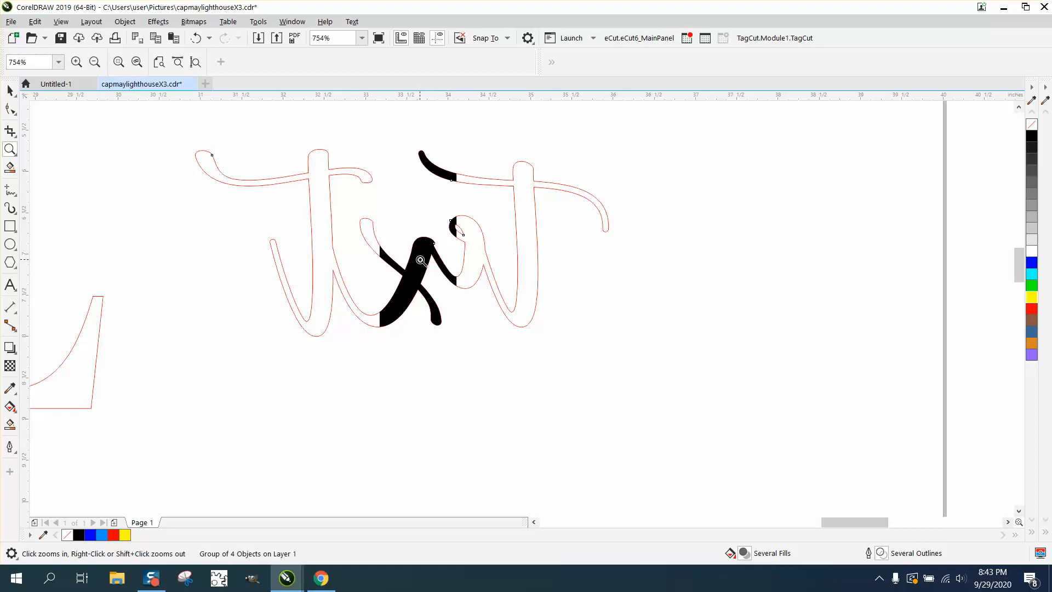
{"action": "right_click", "coordinate": [449, 218]}
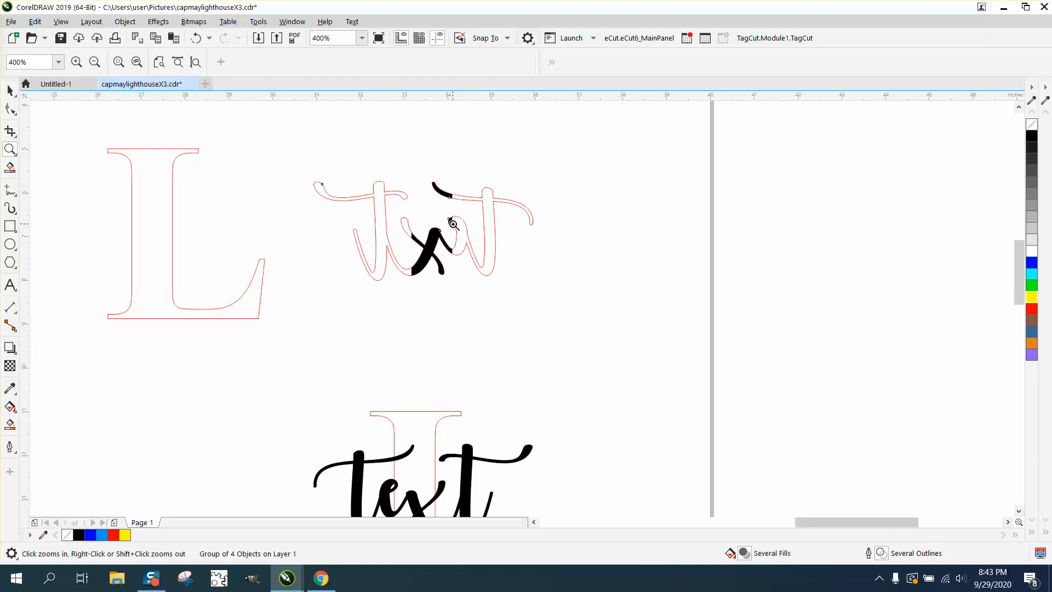
{"action": "left_click", "coordinate": [9, 91]}
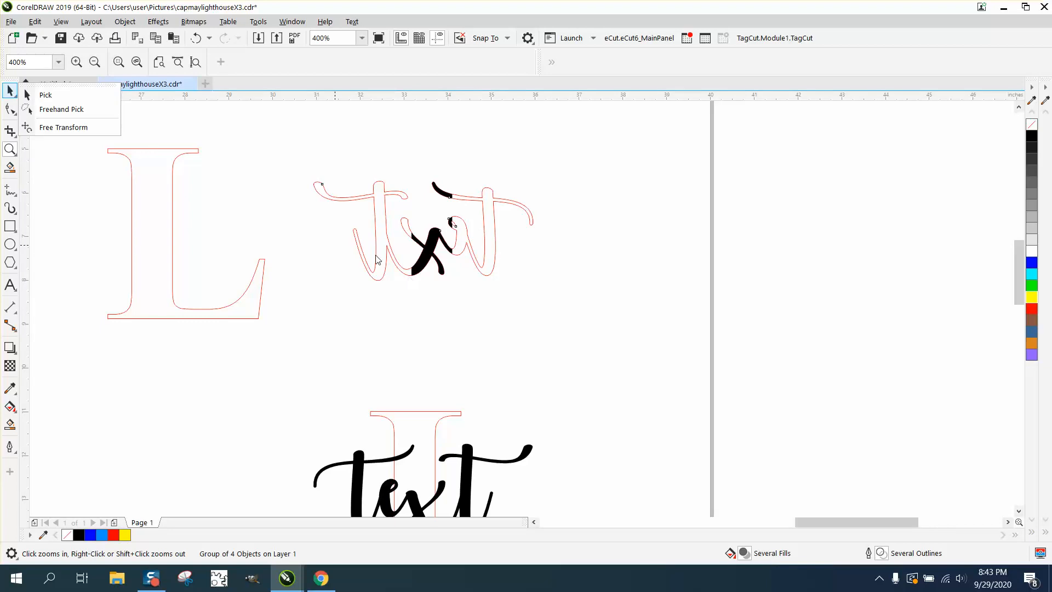
{"action": "left_click", "coordinate": [46, 95]}
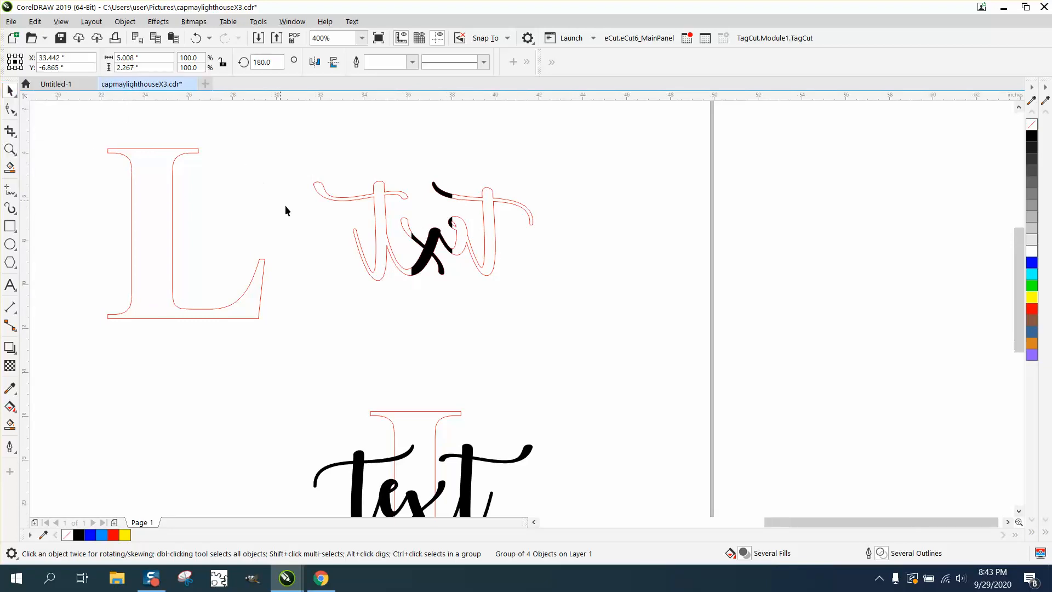
- Move the duplicated L and its black pieces 12 inches right and 6 inches down, level with the mirrored text
{"action": "scroll", "coordinate": [286, 207], "scroll_direction": "down", "scroll_amount": 4}
{"action": "left_click_drag", "start_coordinate": [238, 102], "coordinate": [299, 161]}
{"action": "key", "text": "Right"}
{"action": "key", "text": "Right"}
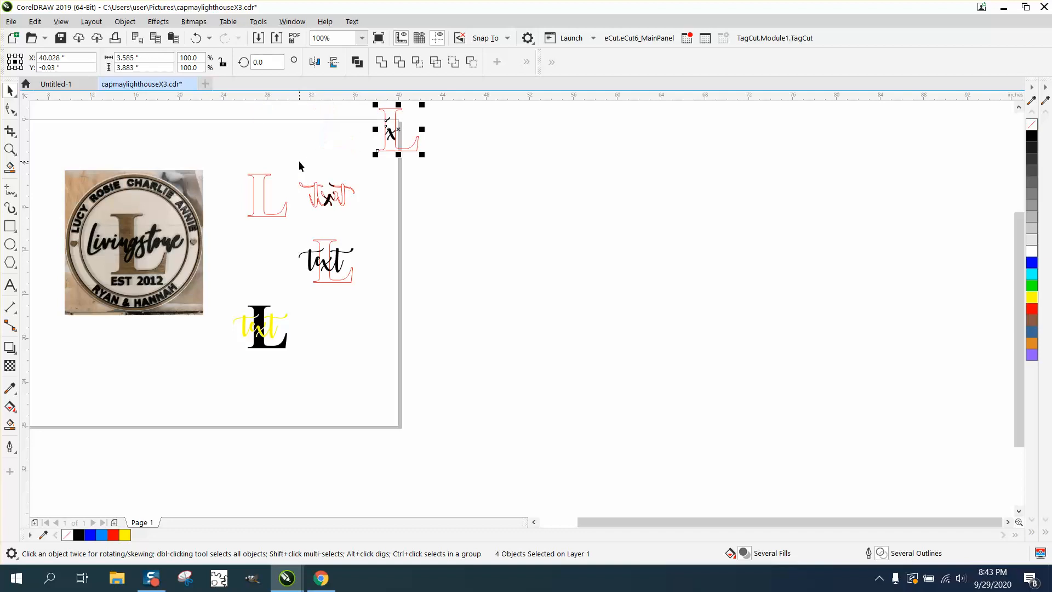
{"action": "key", "text": "Down"}
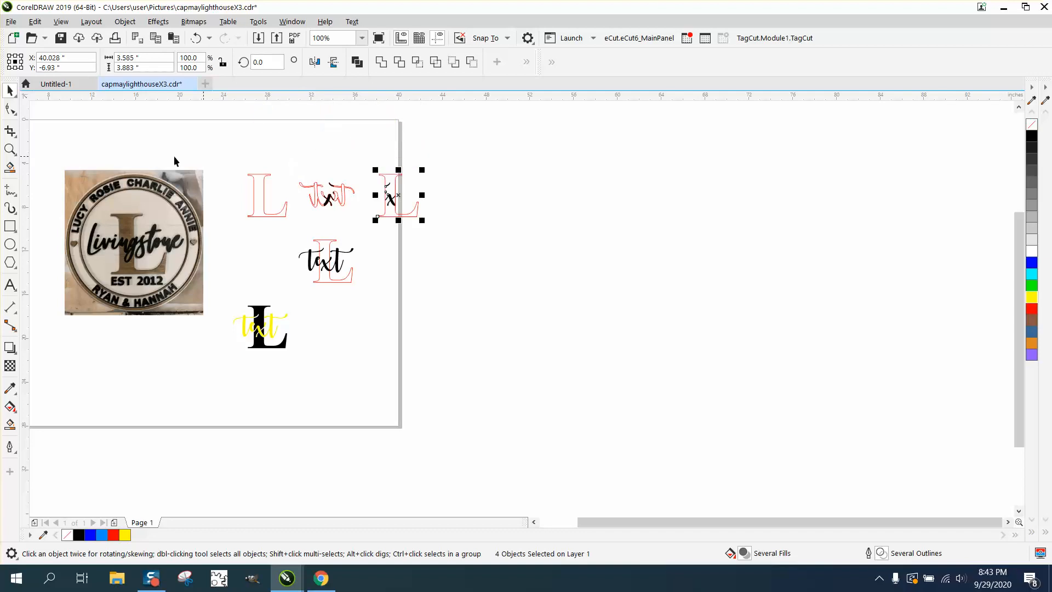
- Mirror the flipped "text" group horizontally again and move it 6 inches right onto the duplicated L
{"action": "left_click", "coordinate": [10, 149]}
{"action": "left_click", "coordinate": [294, 168]}
{"action": "left_click_drag", "start_coordinate": [293, 169], "coordinate": [646, 347]}
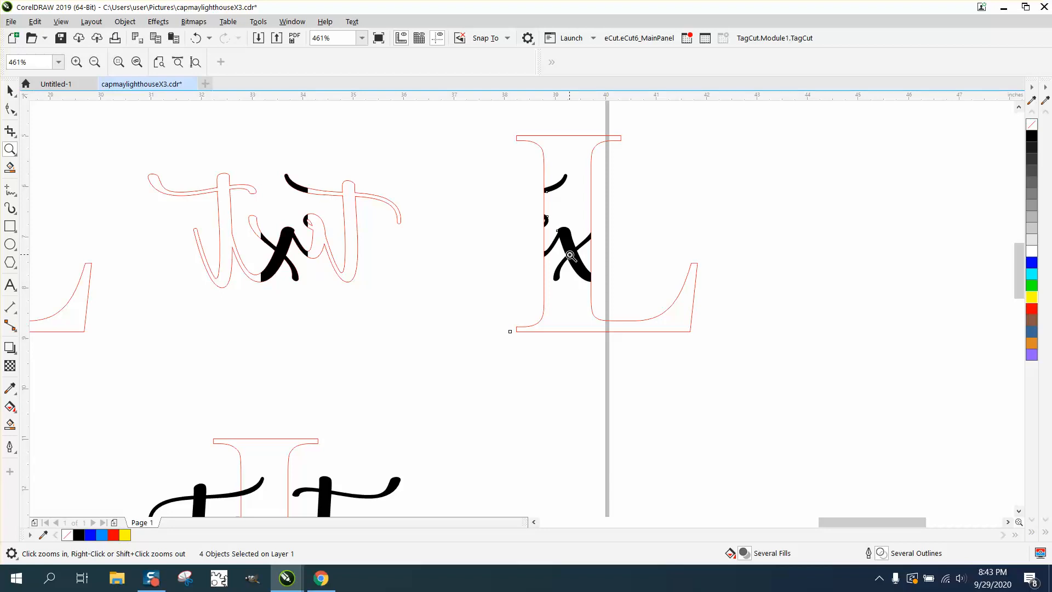
{"action": "left_click", "coordinate": [10, 91]}
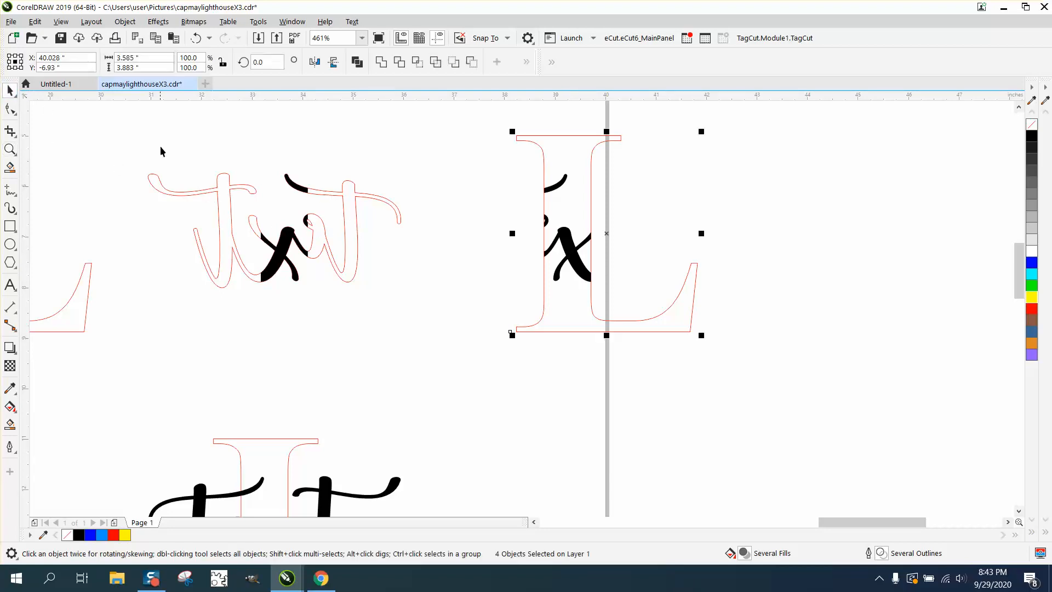
{"action": "key", "text": "ctrl+g"}
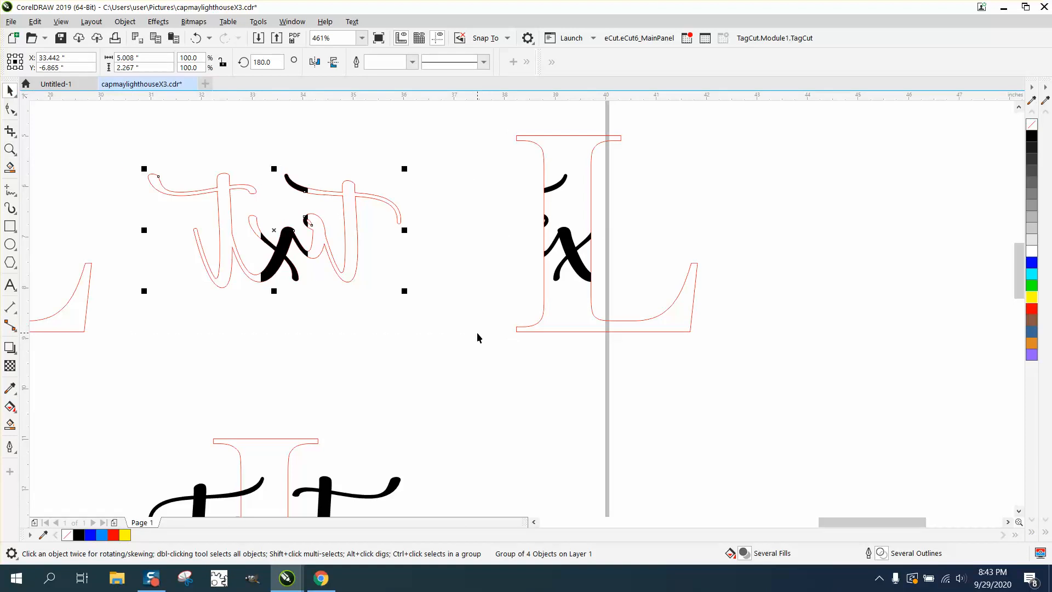
{"action": "left_click", "coordinate": [315, 64]}
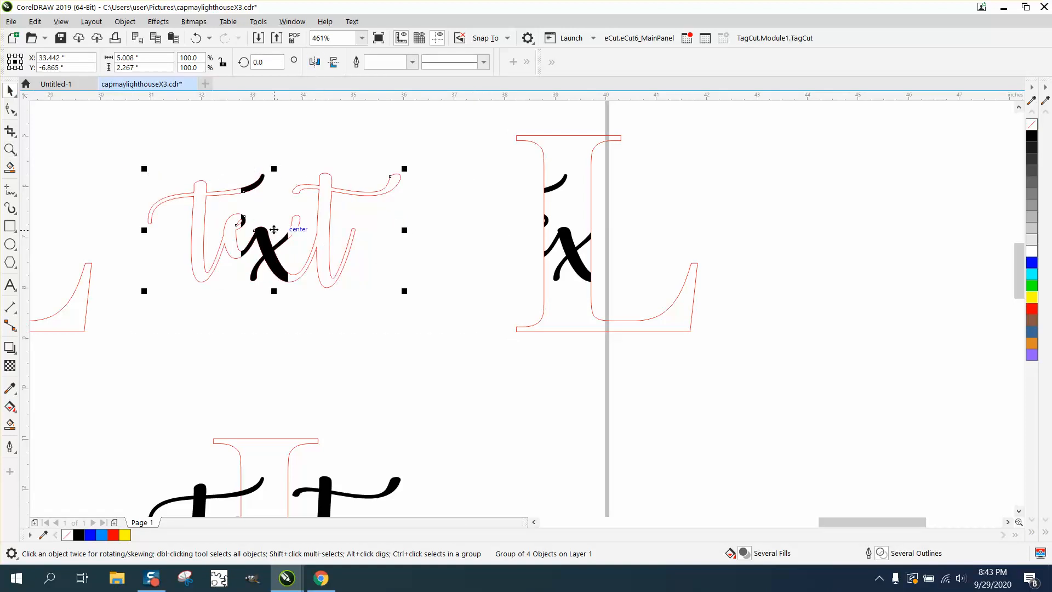
{"action": "key", "text": "Right"}
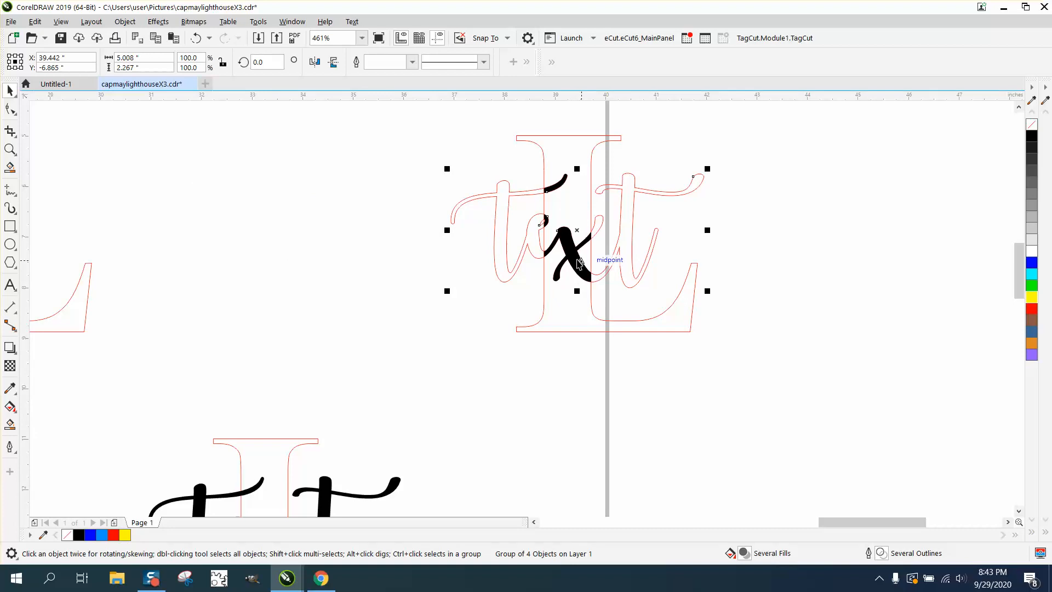
- Compare the finished lettering layouts with the sign photo and examine the arched lettering around its ring up close
{"action": "scroll", "coordinate": [580, 264], "scroll_direction": "down", "scroll_amount": 3}
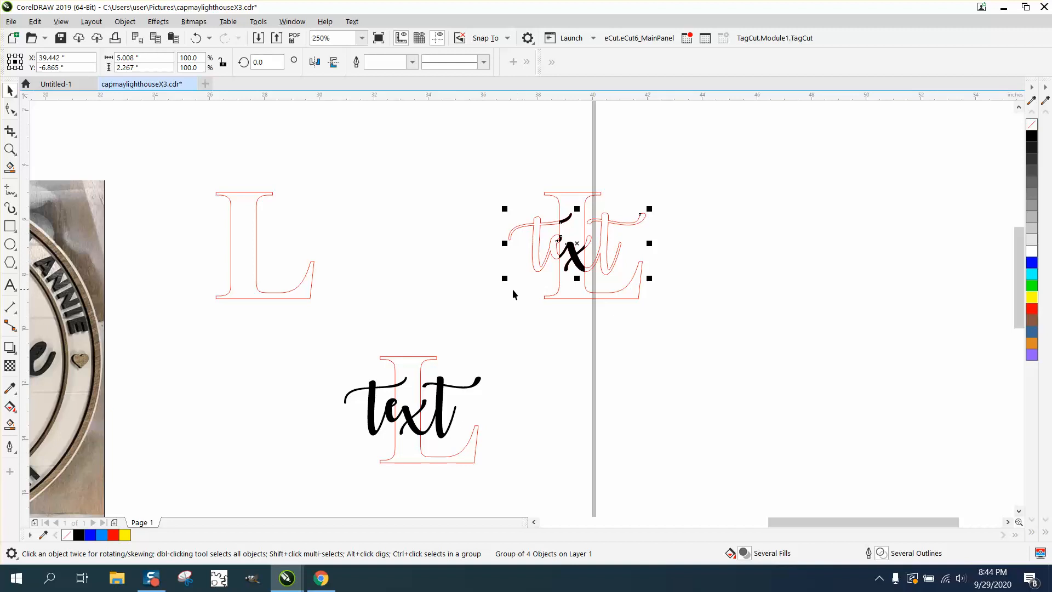
{"action": "scroll", "coordinate": [512, 288], "scroll_direction": "down", "scroll_amount": 2}
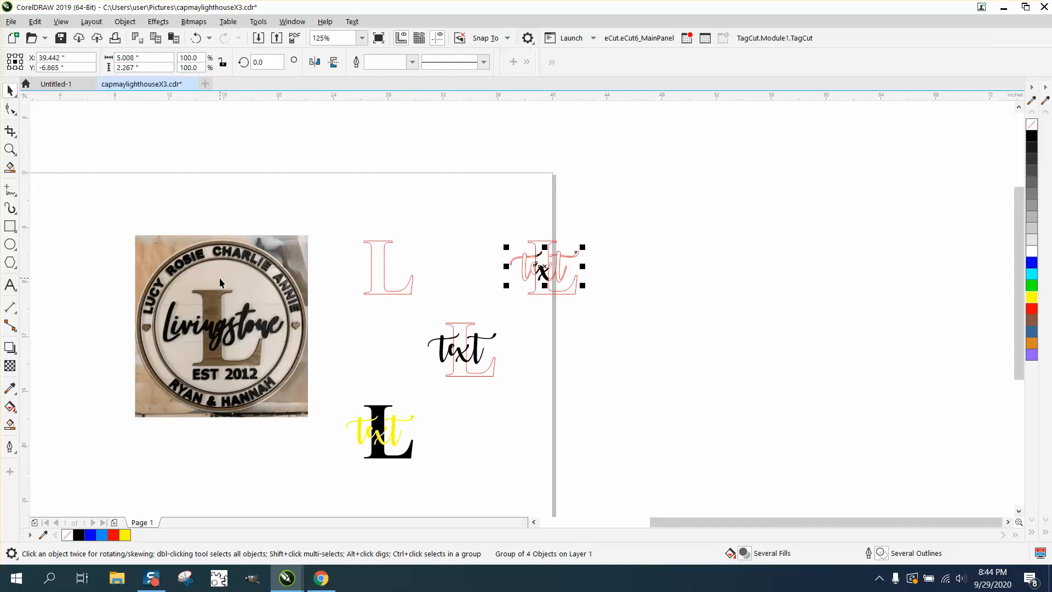
{"action": "left_click", "coordinate": [9, 149]}
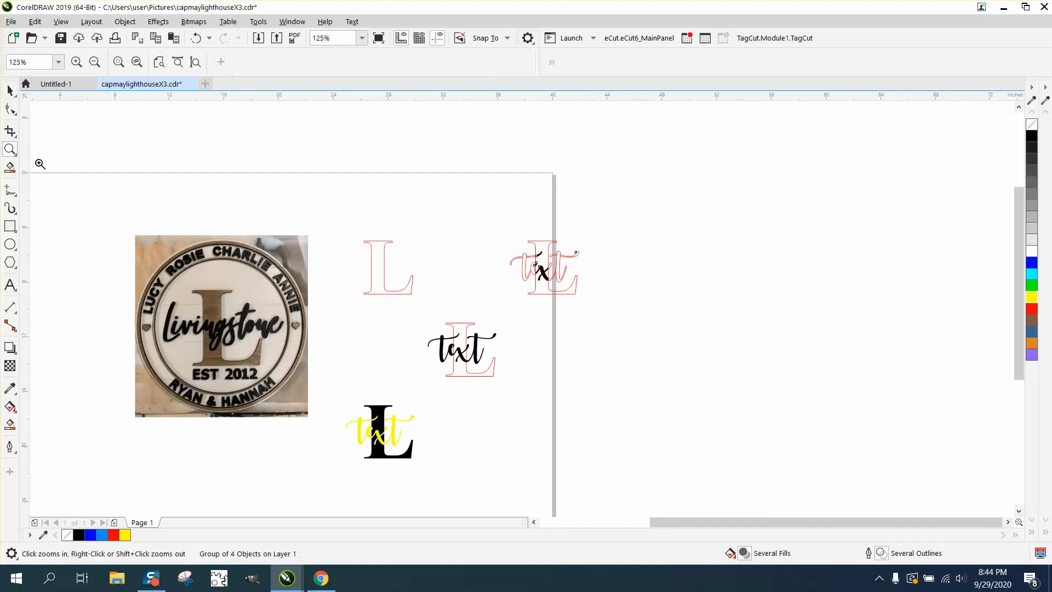
{"action": "left_click_drag", "start_coordinate": [123, 219], "coordinate": [412, 426]}
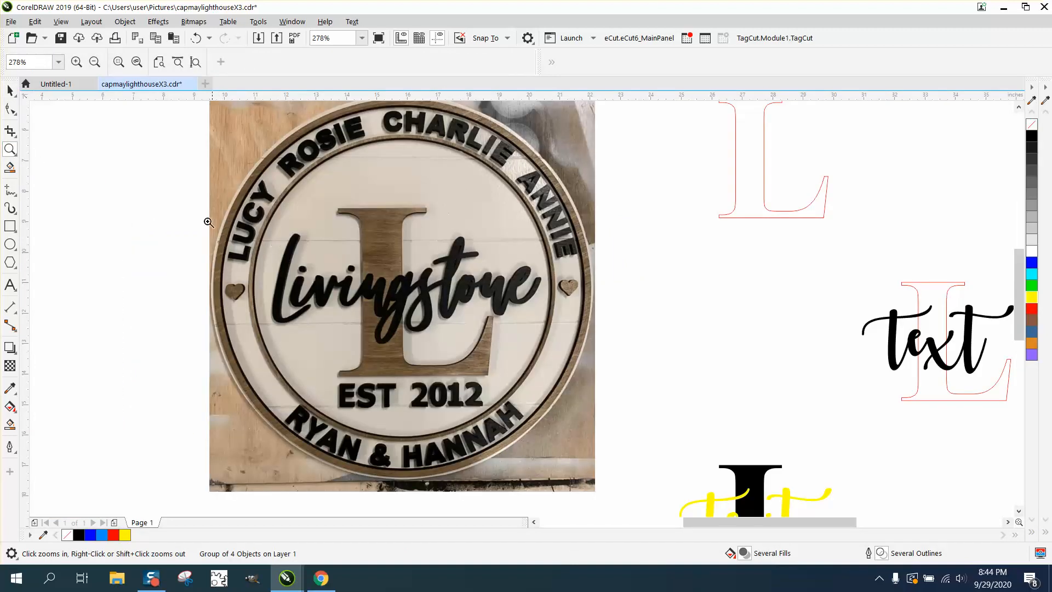
{"action": "left_click", "coordinate": [9, 91]}
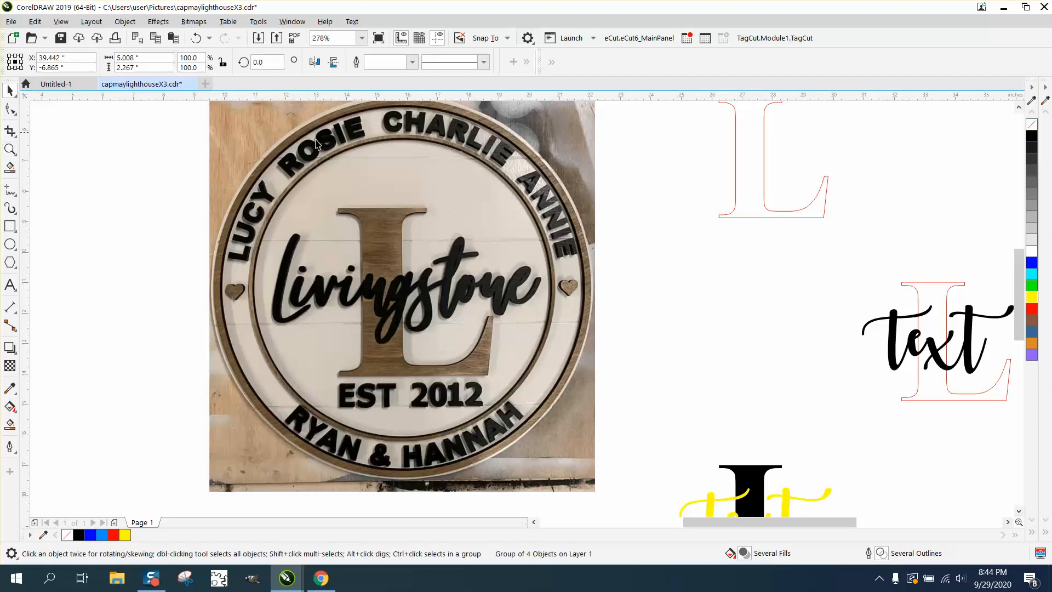
{"action": "left_click", "coordinate": [351, 140]}
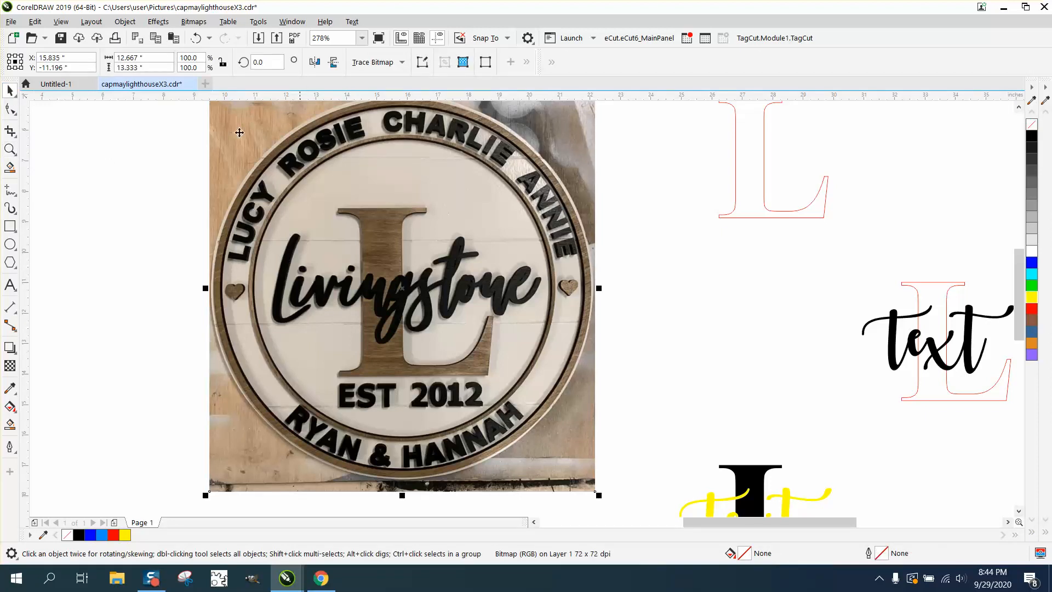
{"action": "left_click", "coordinate": [10, 149]}
{"action": "left_click_drag", "start_coordinate": [308, 113], "coordinate": [404, 162]}
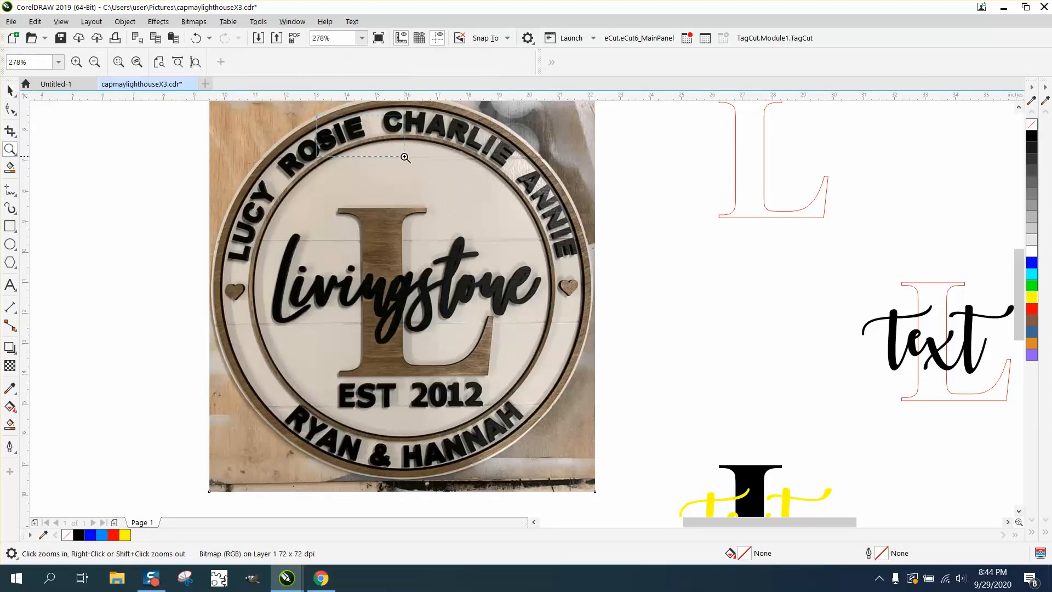
{"action": "scroll", "coordinate": [404, 161], "scroll_direction": "down", "scroll_amount": 5}
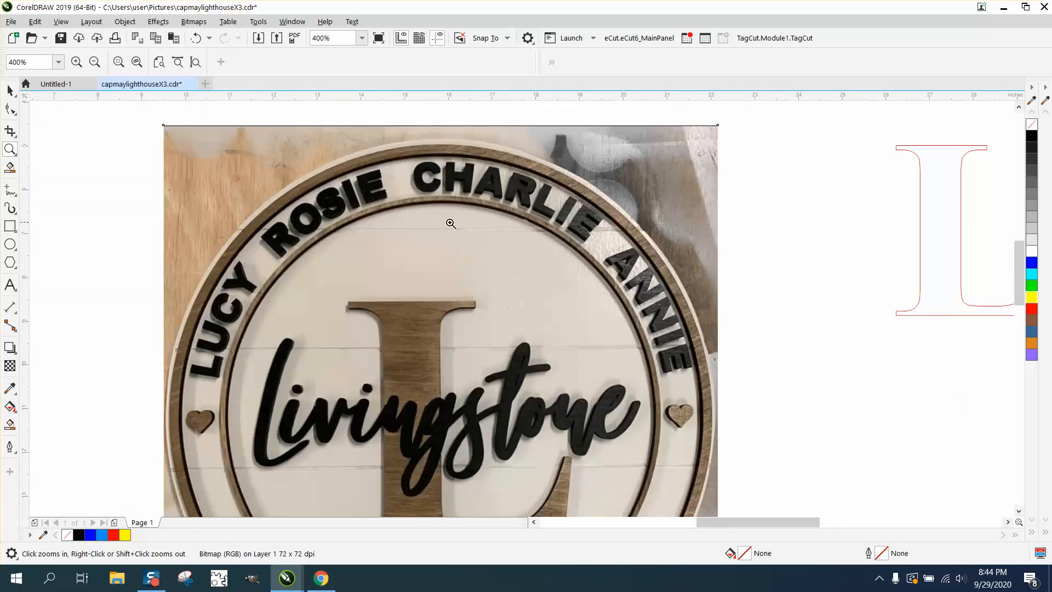
{"action": "scroll", "coordinate": [336, 207], "scroll_direction": "down", "scroll_amount": 2}
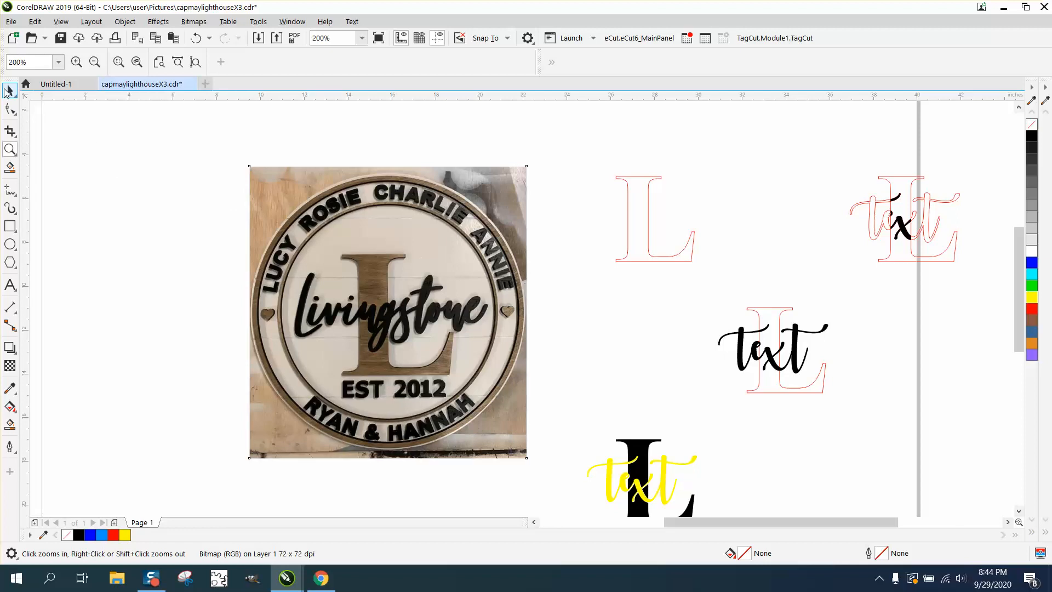
{"action": "left_click", "coordinate": [10, 91]}
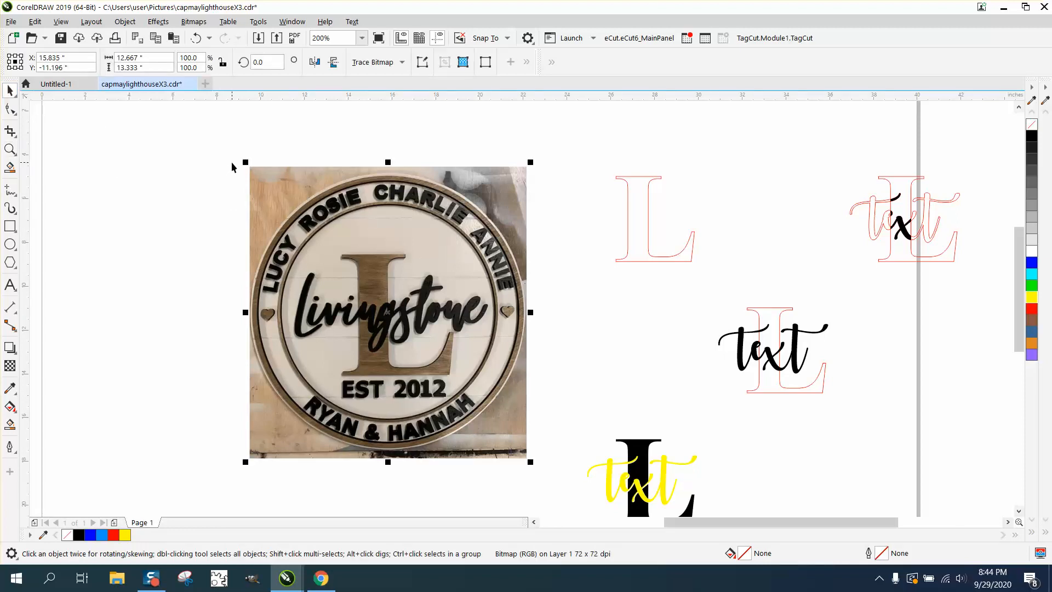
- Draw a rectangle about 14.2 inches wide and 12.7 inches high around the round sign in the photo
{"action": "left_click_drag", "start_coordinate": [232, 166], "coordinate": [533, 304]}
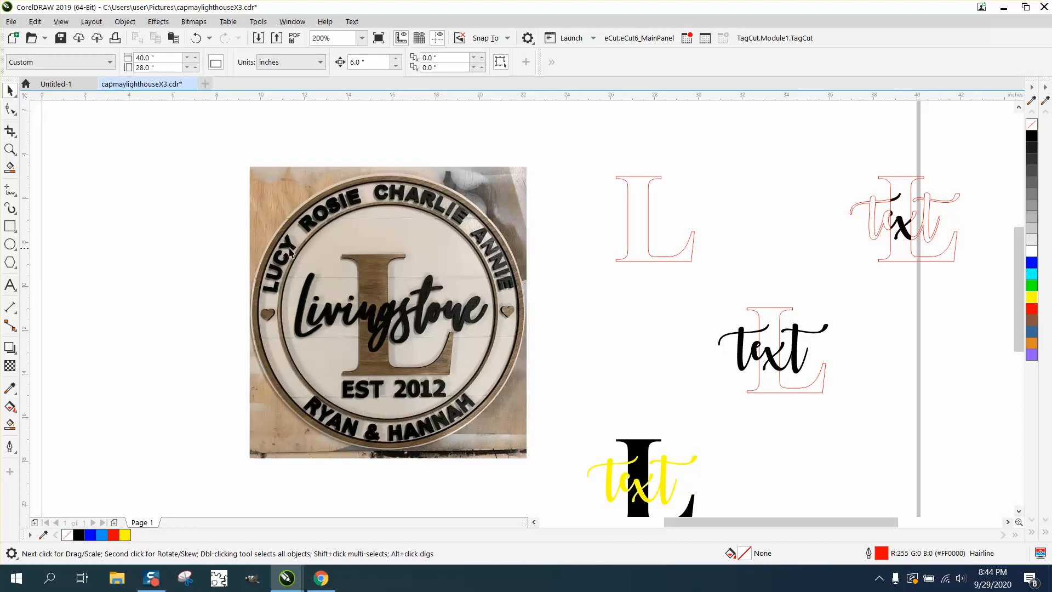
{"action": "left_click", "coordinate": [10, 225]}
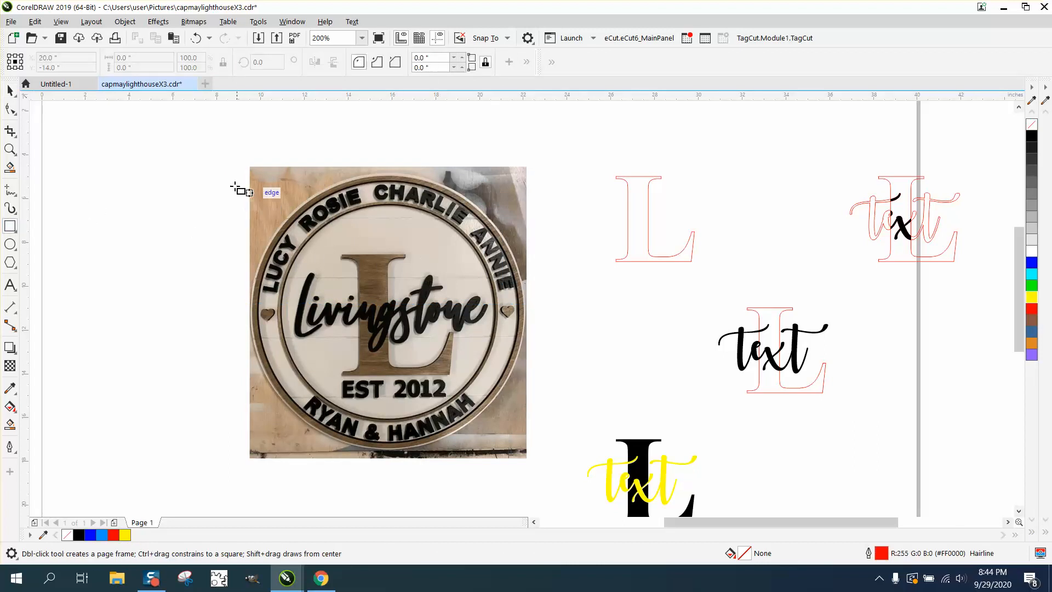
{"action": "left_click_drag", "start_coordinate": [228, 185], "coordinate": [540, 301]}
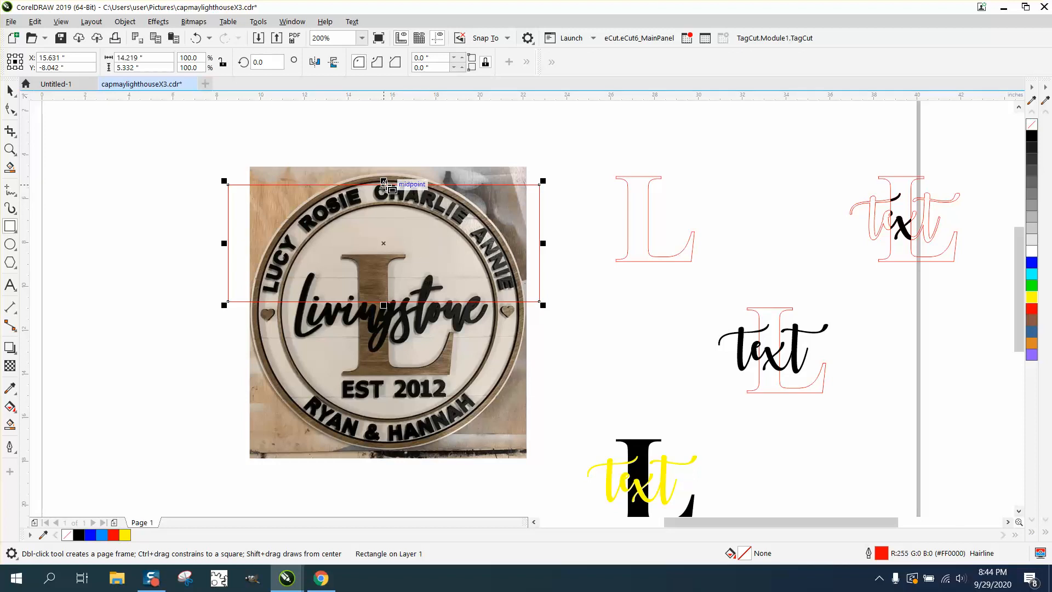
{"action": "left_click_drag", "start_coordinate": [384, 181], "coordinate": [384, 173]}
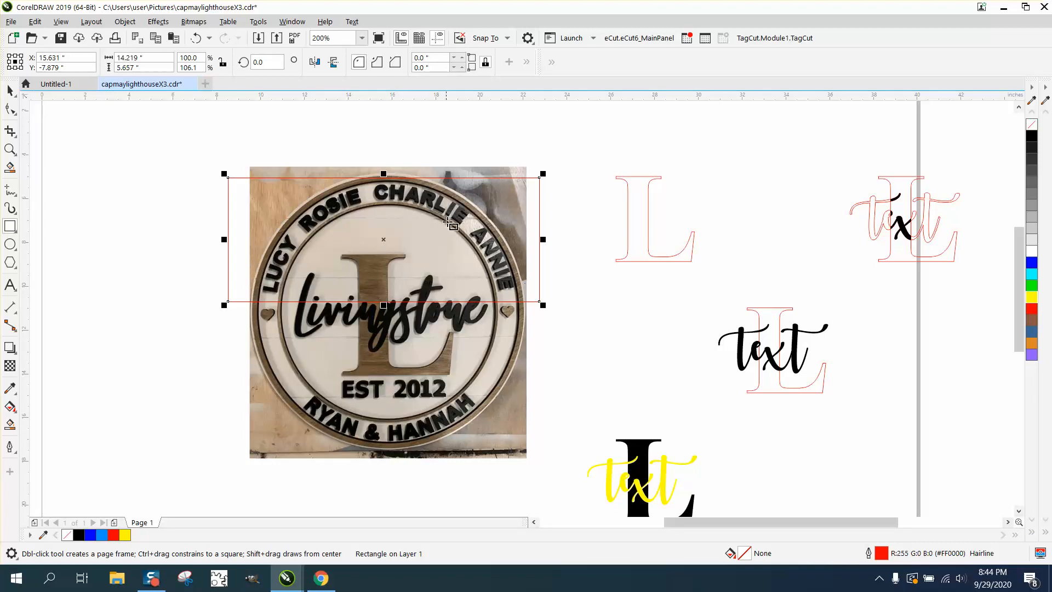
{"action": "left_click_drag", "start_coordinate": [384, 305], "coordinate": [384, 459]}
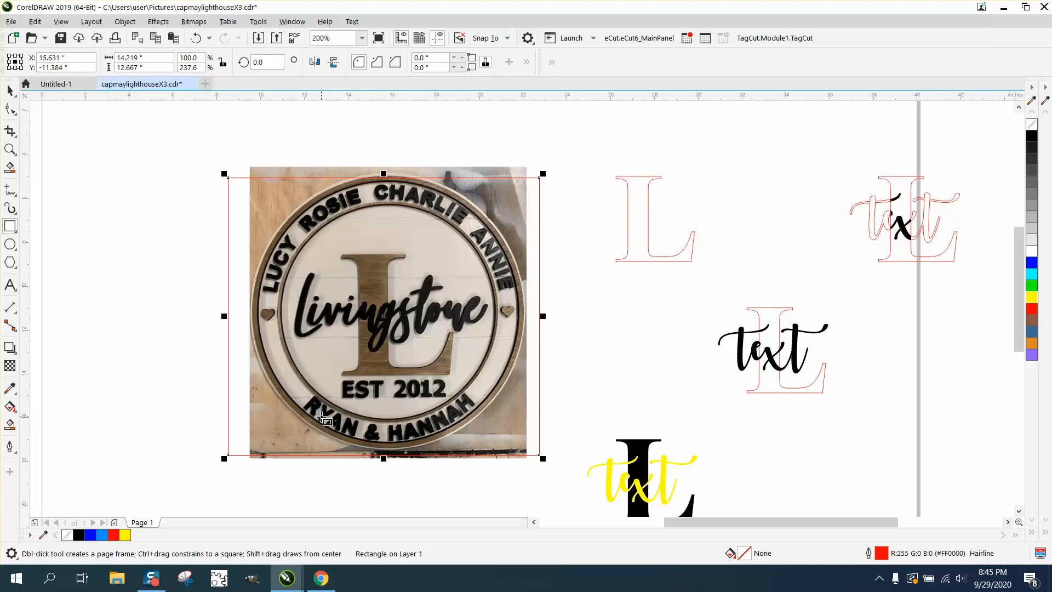
- Examine the filled black "text" pieces against the outlined L up close
{"action": "scroll", "coordinate": [323, 419], "scroll_direction": "down", "scroll_amount": 2}
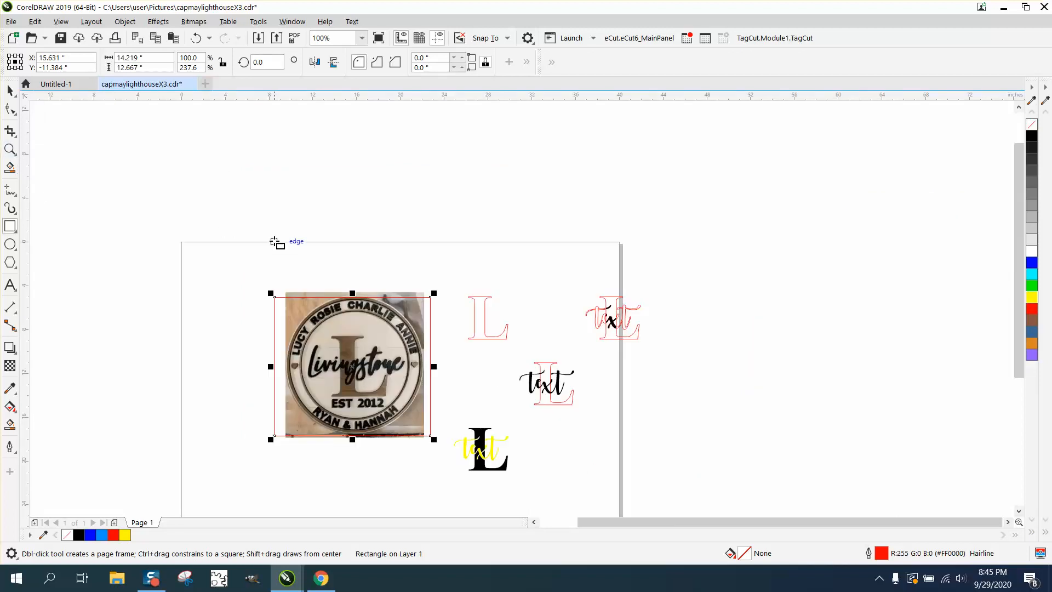
{"action": "left_click", "coordinate": [9, 149]}
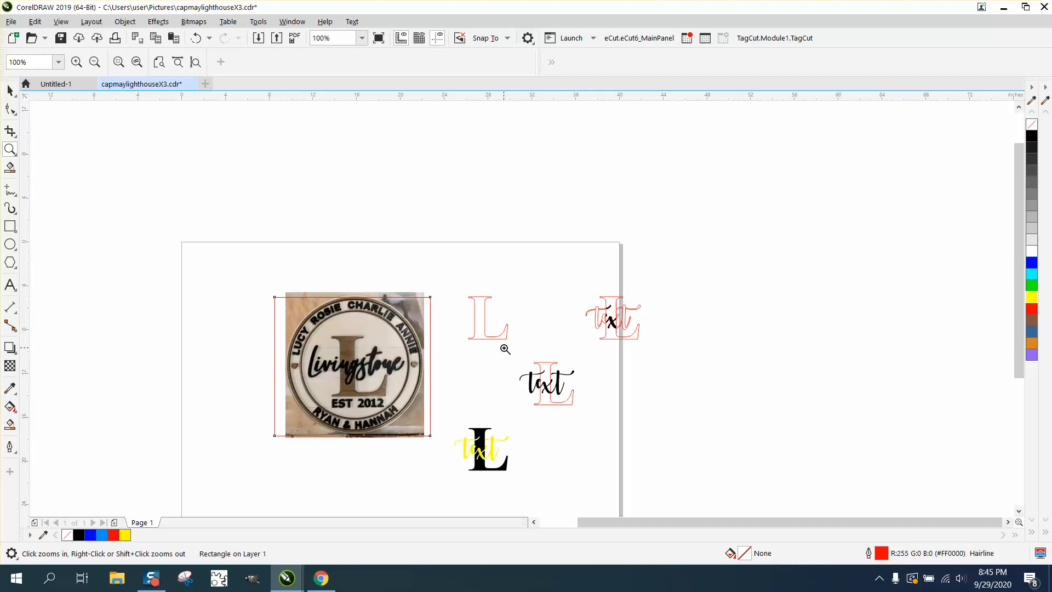
{"action": "left_click_drag", "start_coordinate": [498, 345], "coordinate": [623, 418]}
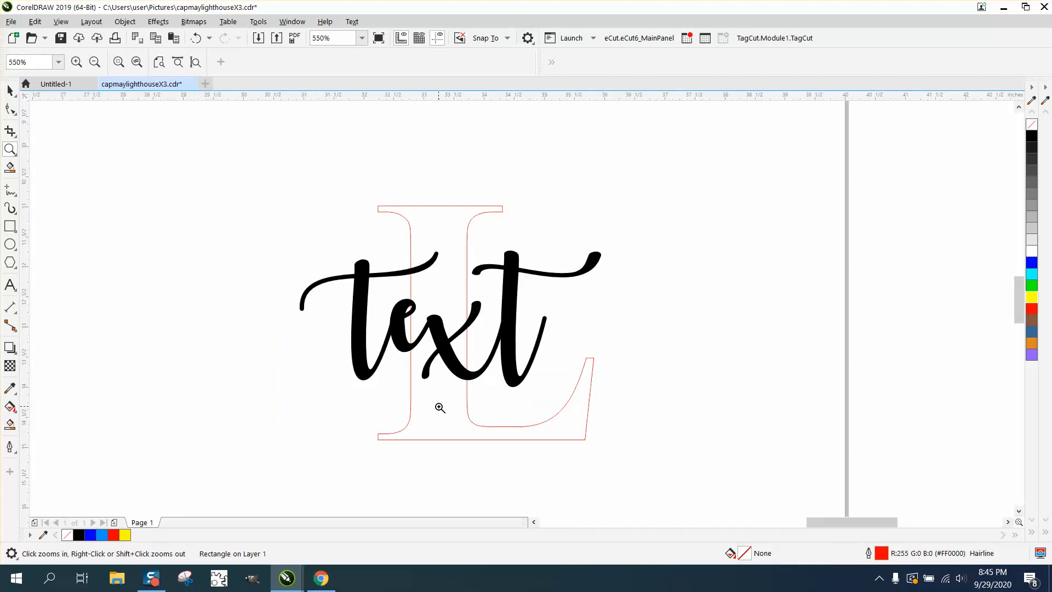